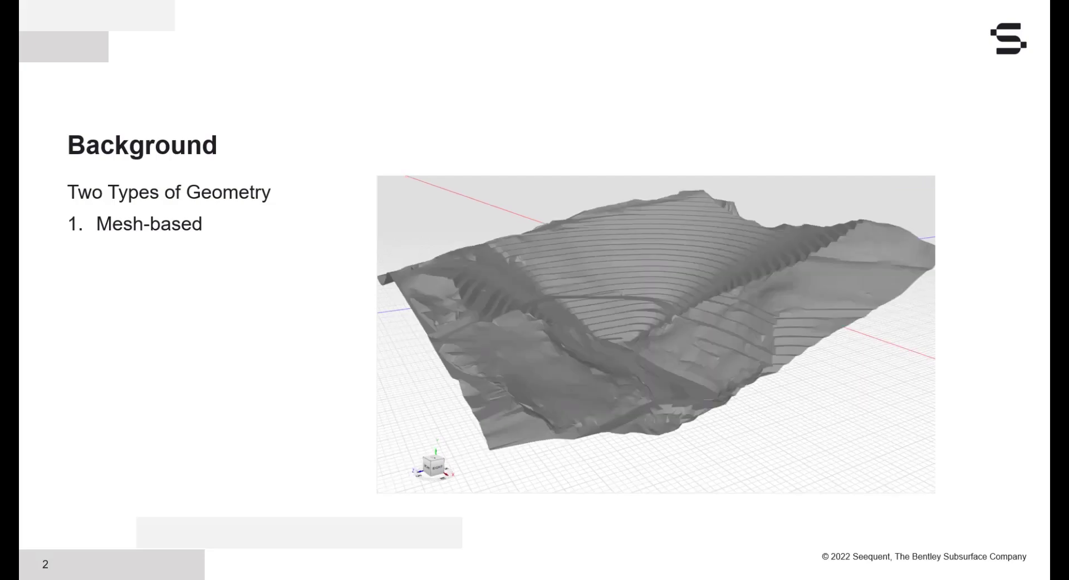
pyautogui.press('Right')
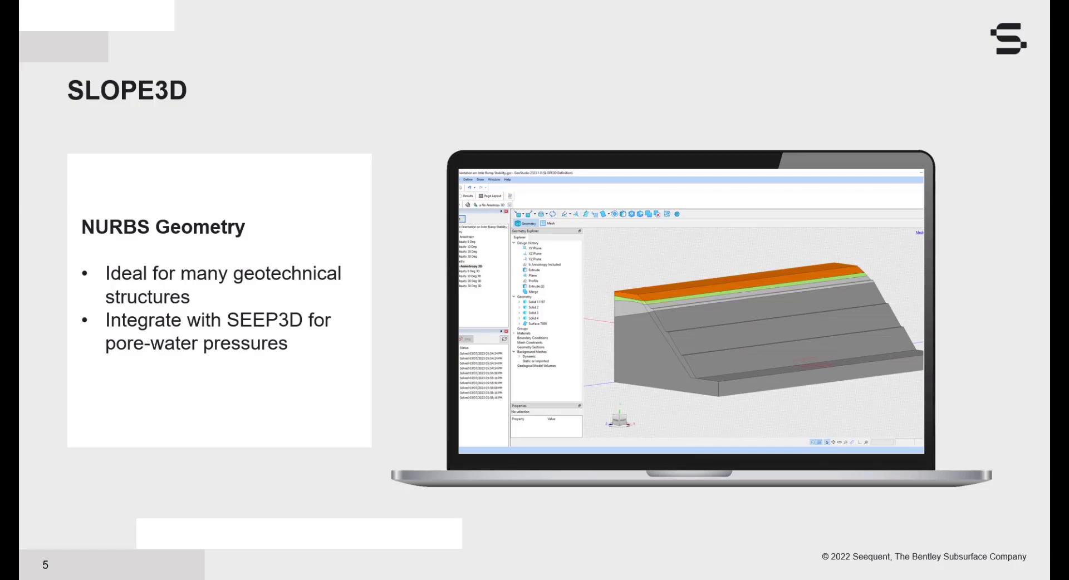
pyautogui.press('Right')
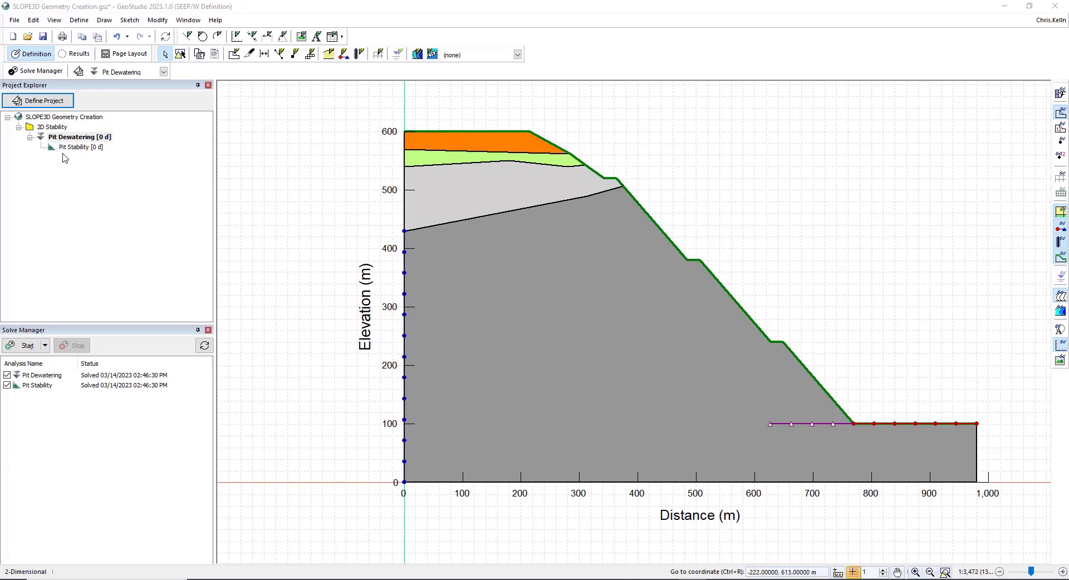
# Review the physics settings and analysis type of the 2D Pit Dewatering analysis in the project definition.
pyautogui.click(46, 101)
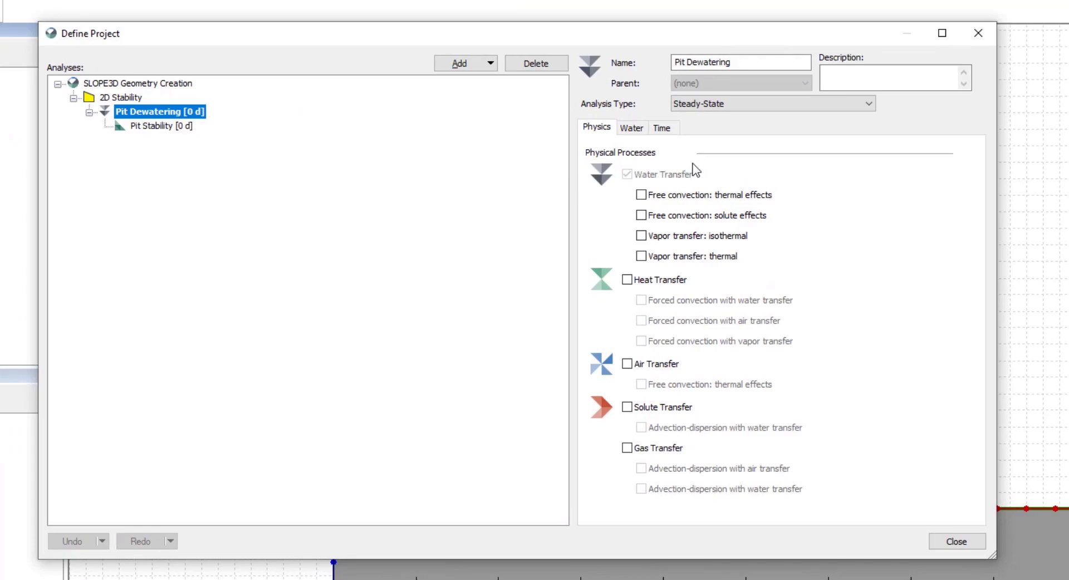
pyautogui.click(634, 129)
pyautogui.click(474, 129)
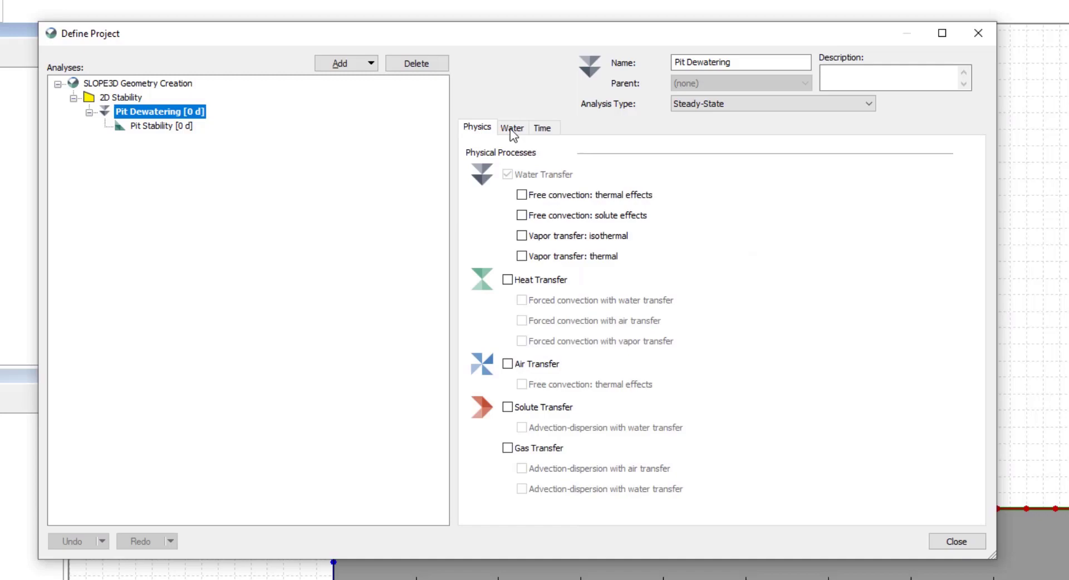
pyautogui.click(719, 107)
pyautogui.click(719, 107)
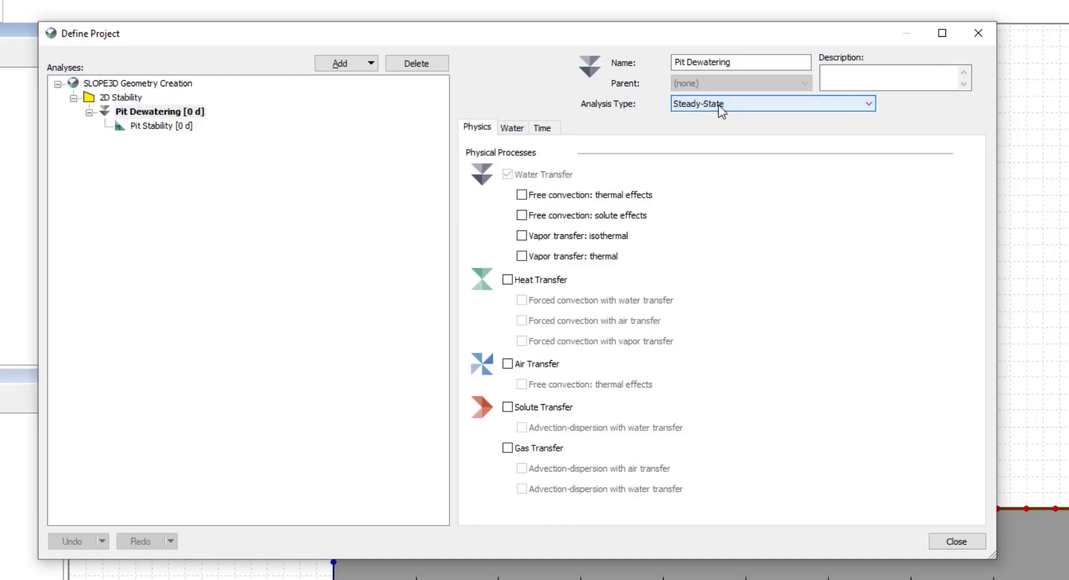
# Review the Pit Stability analysis's available analysis types and pore-water pressure sources, and close the project definition.
pyautogui.click(161, 127)
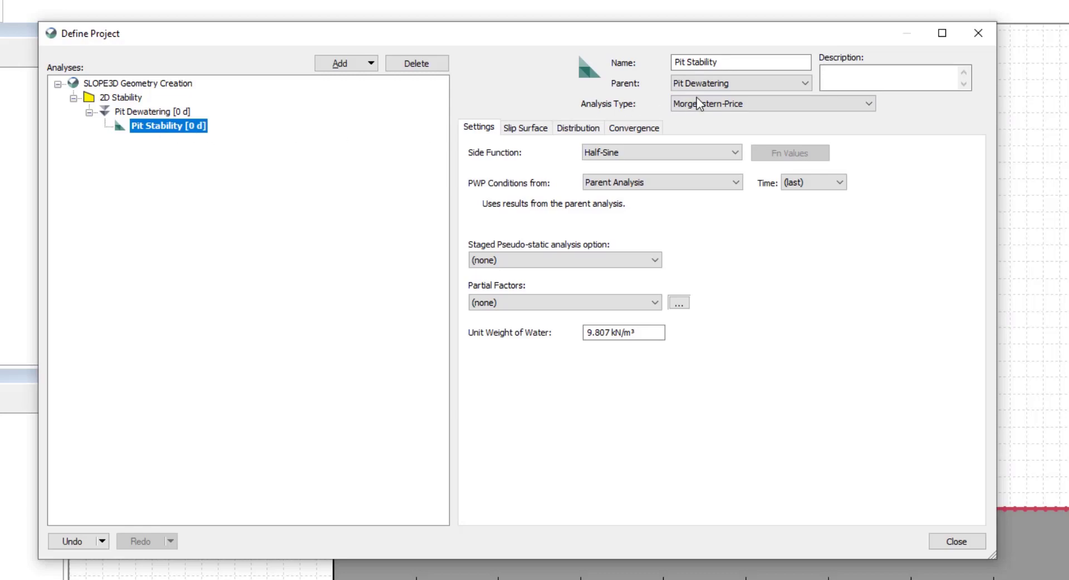
pyautogui.click(725, 105)
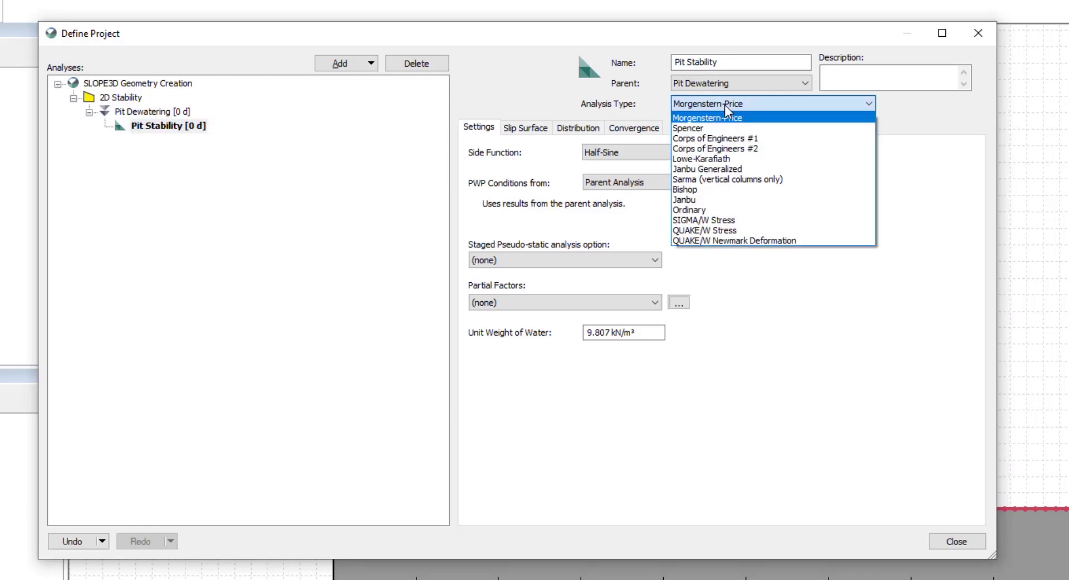
pyautogui.click(725, 107)
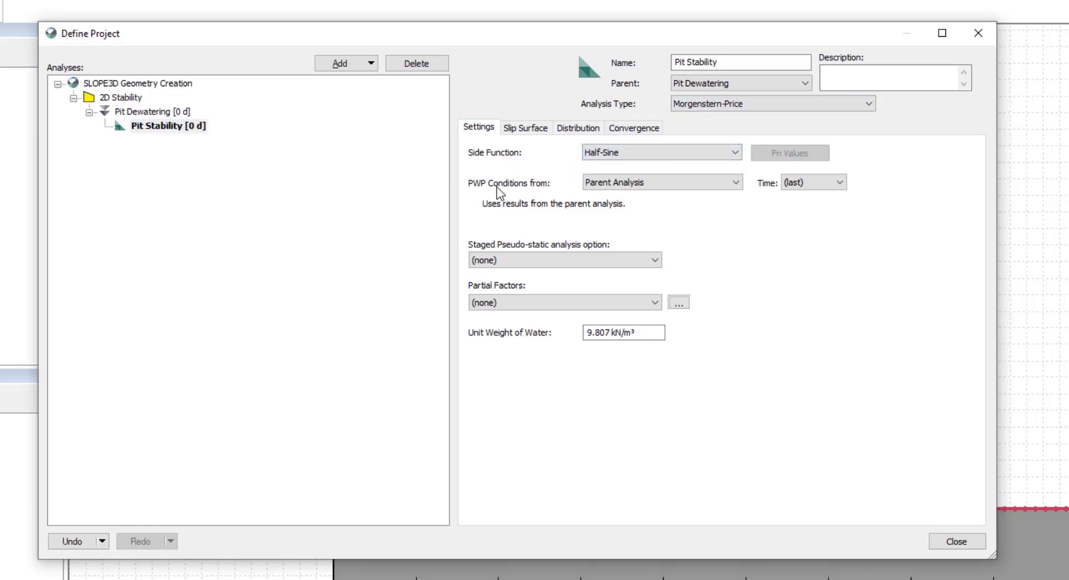
pyautogui.click(627, 185)
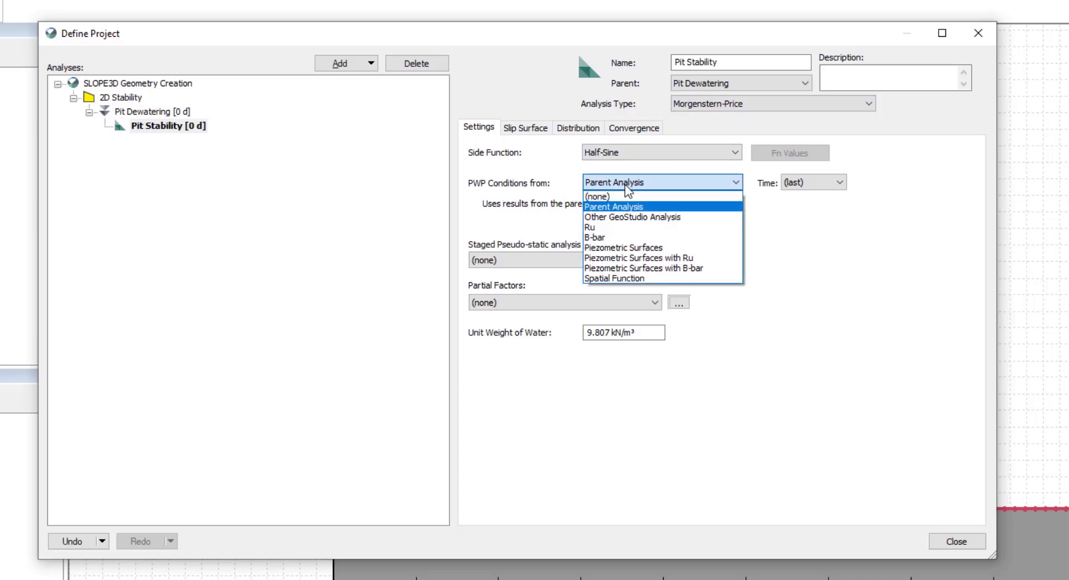
pyautogui.click(627, 187)
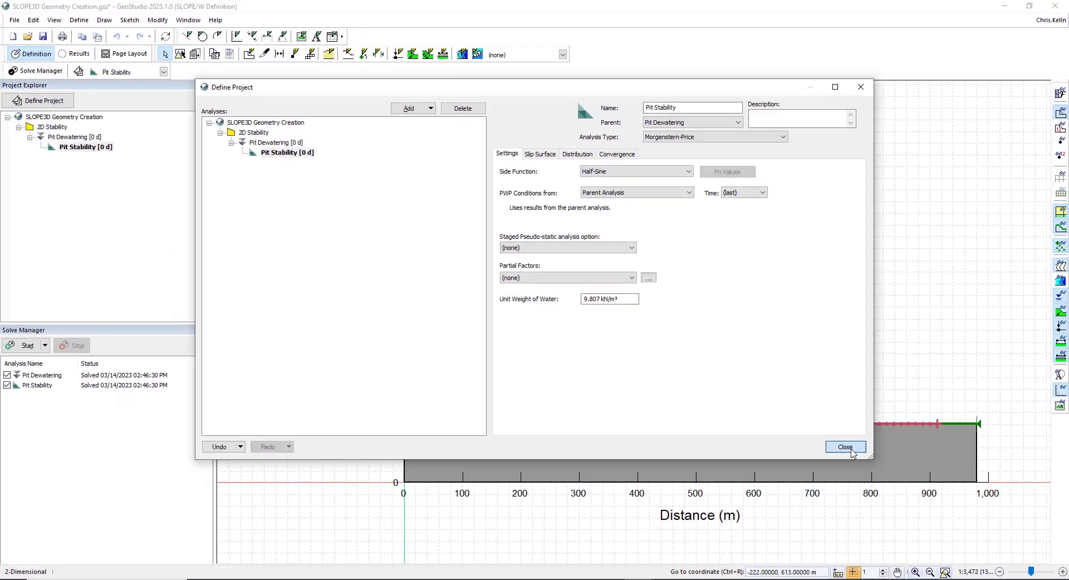
pyautogui.click(956, 542)
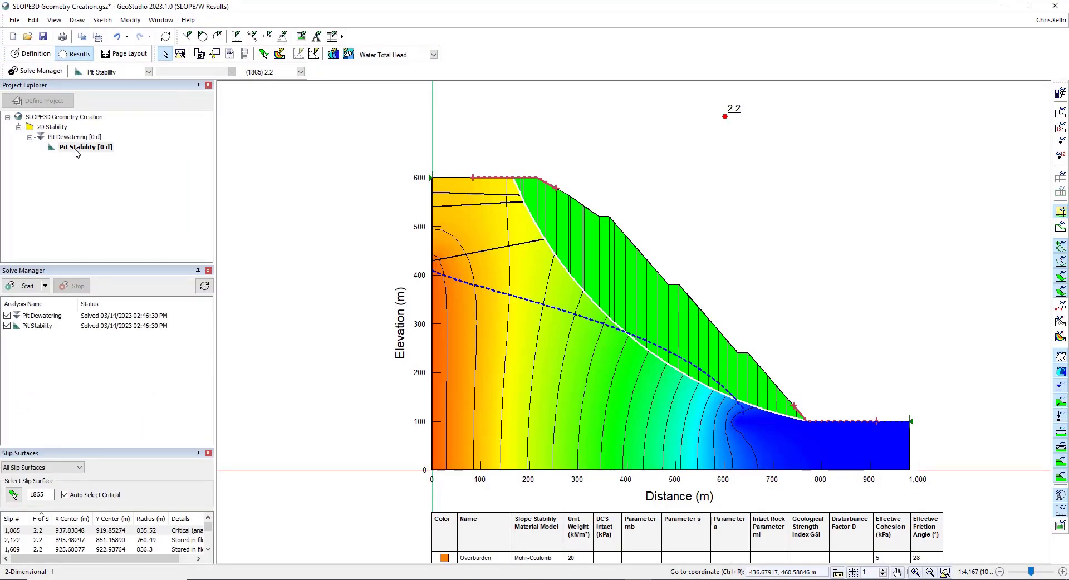
# Return from the results to the model definition and add a 3D geometry to the SLOPE3D Geometry Creation project.
pyautogui.click(33, 53)
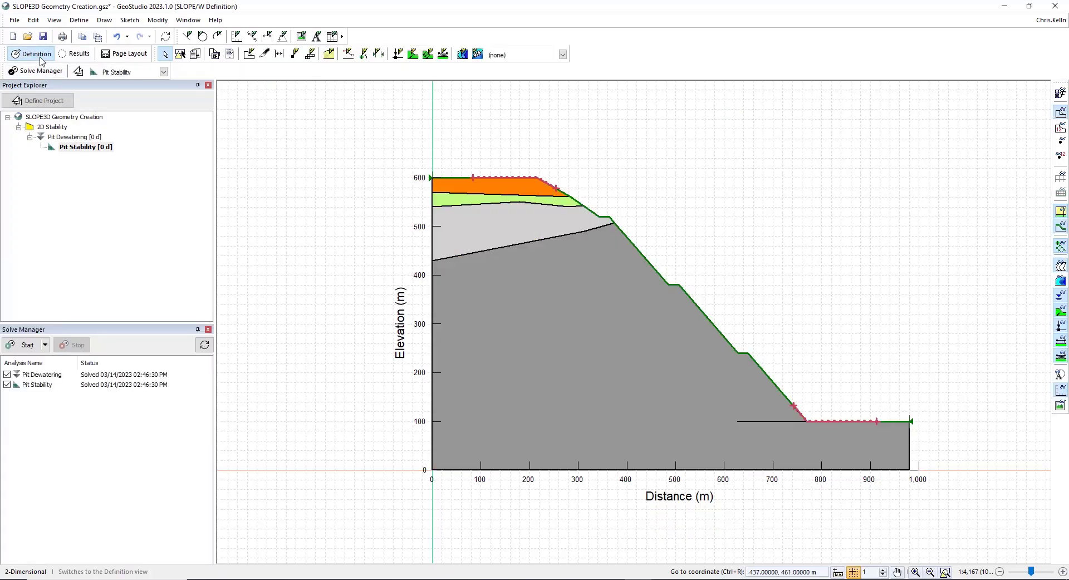
pyautogui.click(41, 103)
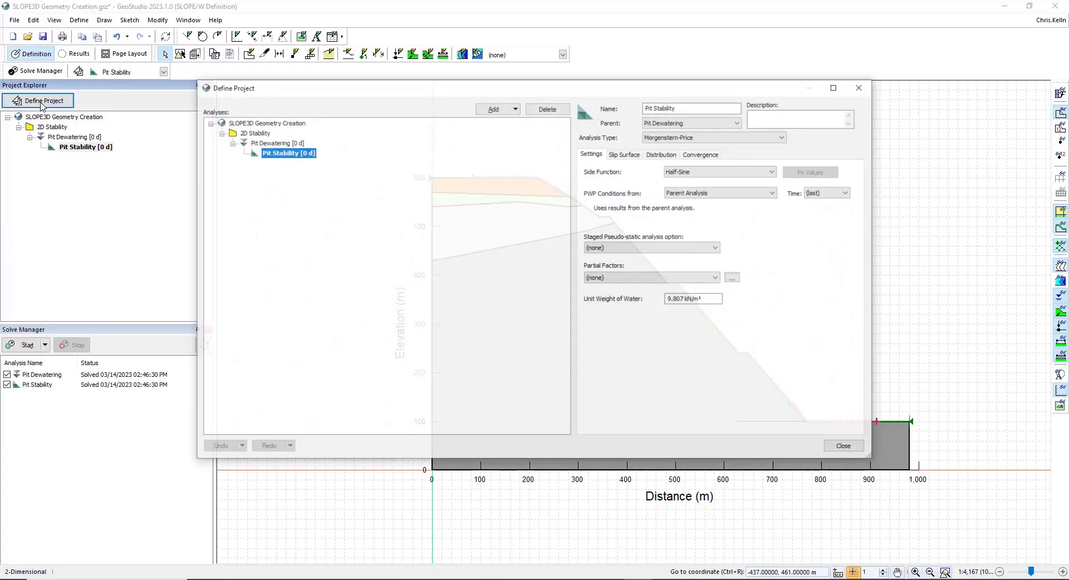
pyautogui.click(275, 123)
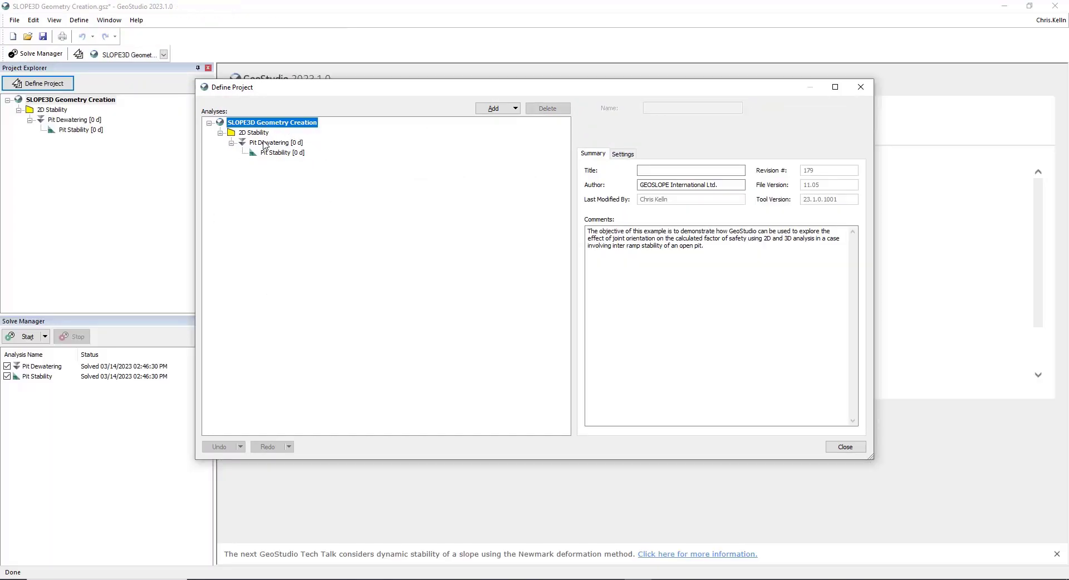
pyautogui.click(517, 109)
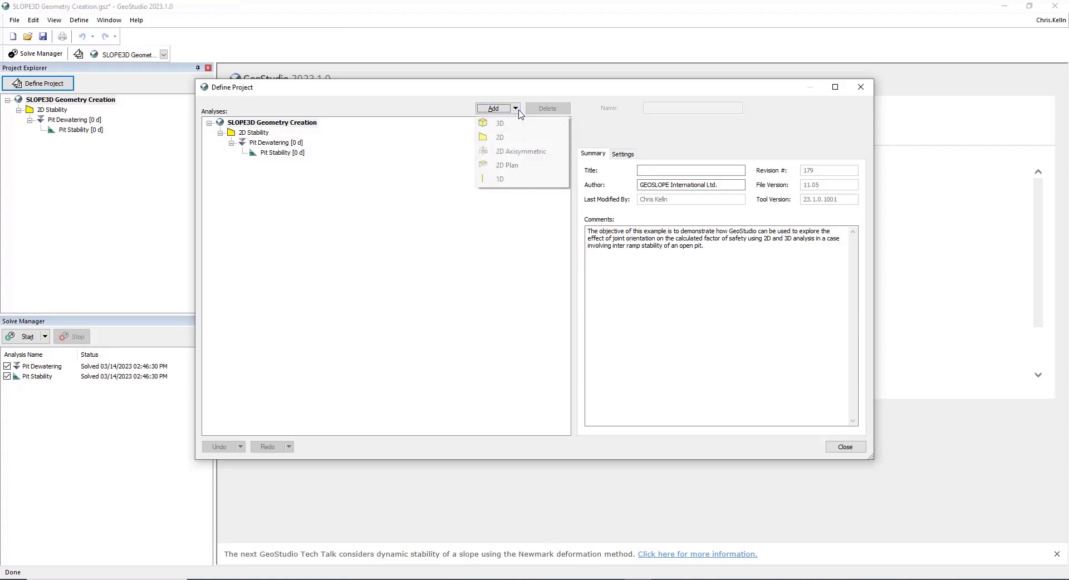
pyautogui.click(508, 124)
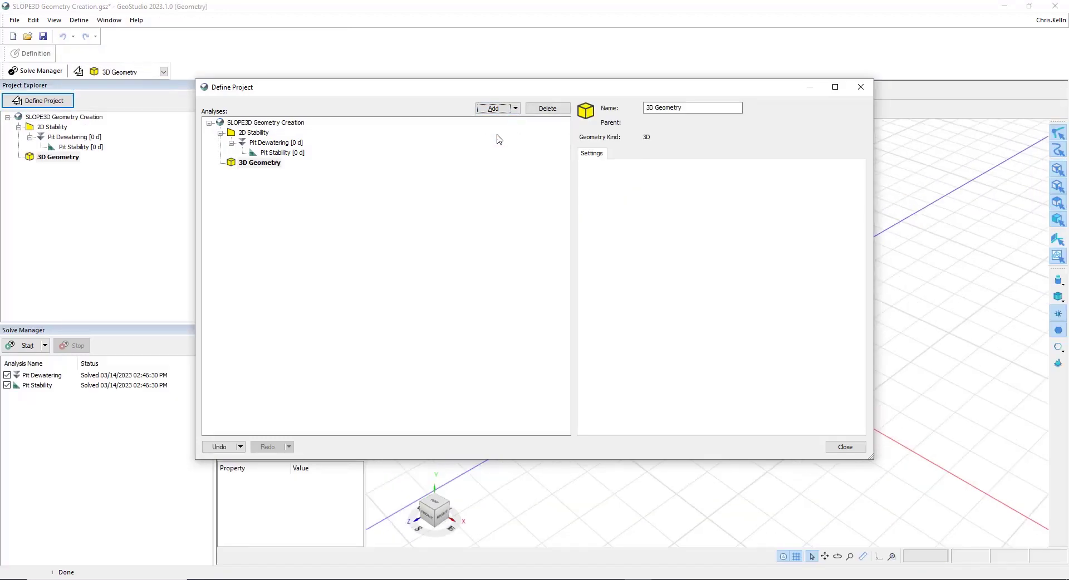
# Add a steady-state SEEP3D analysis under the 3D geometry, name it Pit Dewatering 3D, and close the project definition.
pyautogui.click(516, 109)
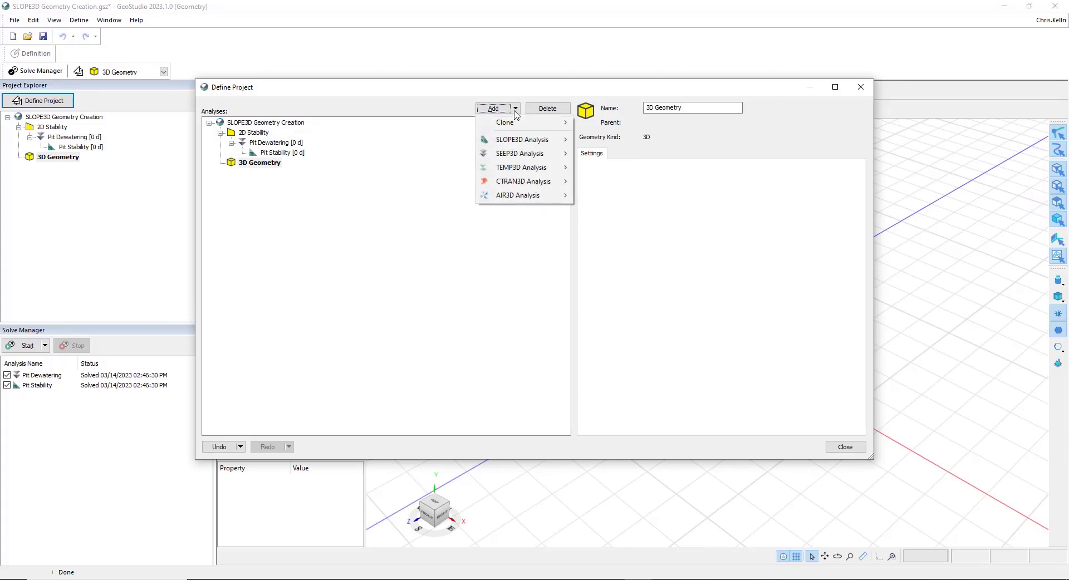
pyautogui.moveTo(513, 153)
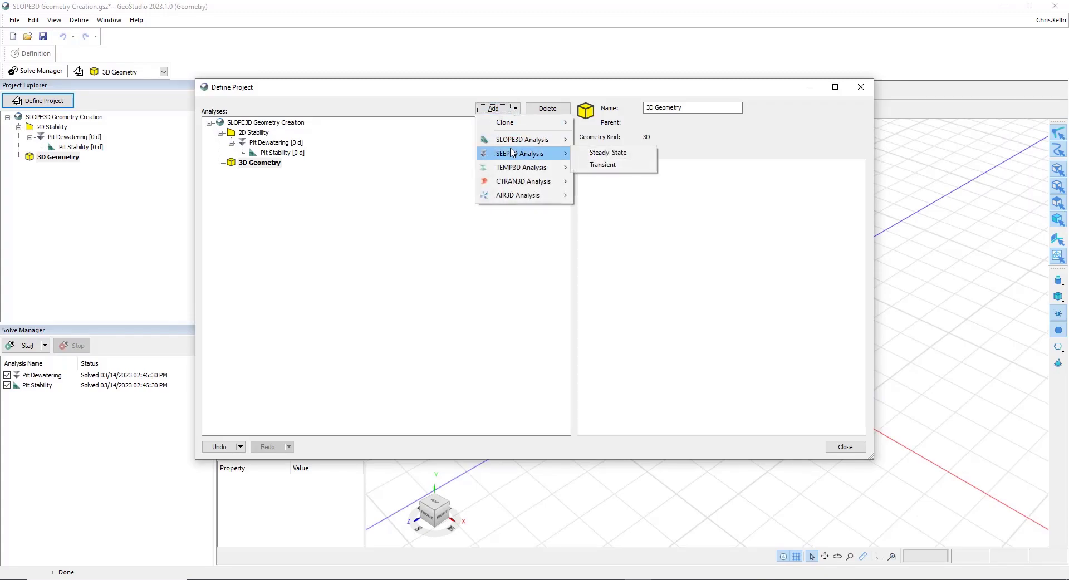
pyautogui.click(603, 155)
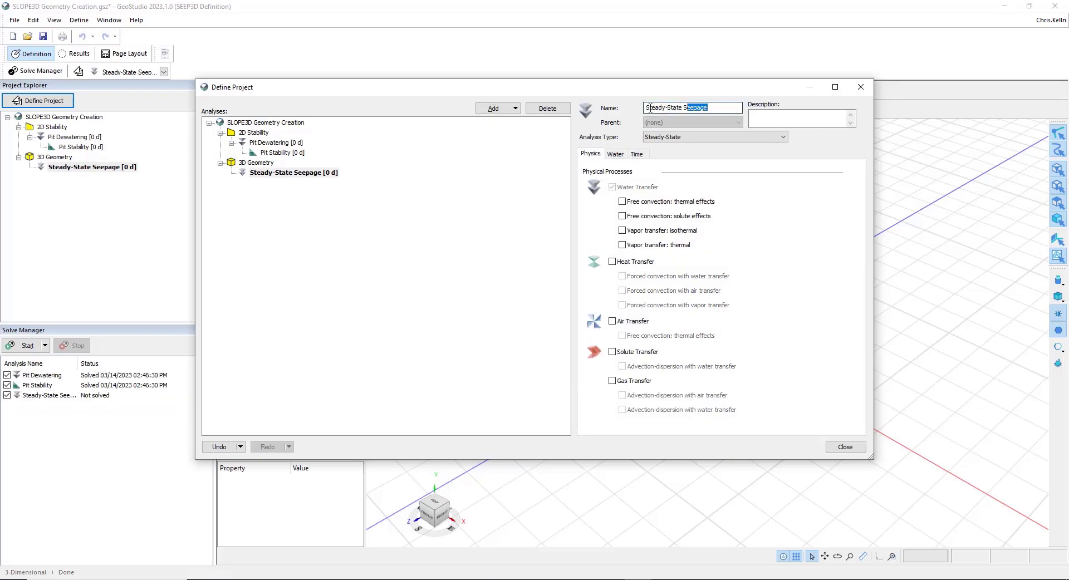
pyautogui.write('P')
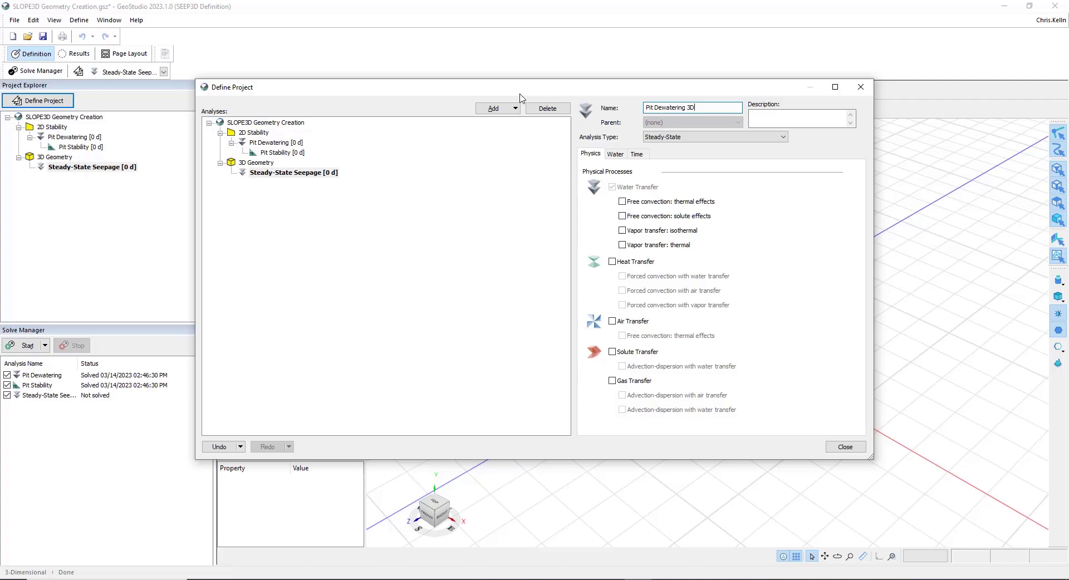
pyautogui.write('it Dewatering 3D')
pyautogui.press('Tab')
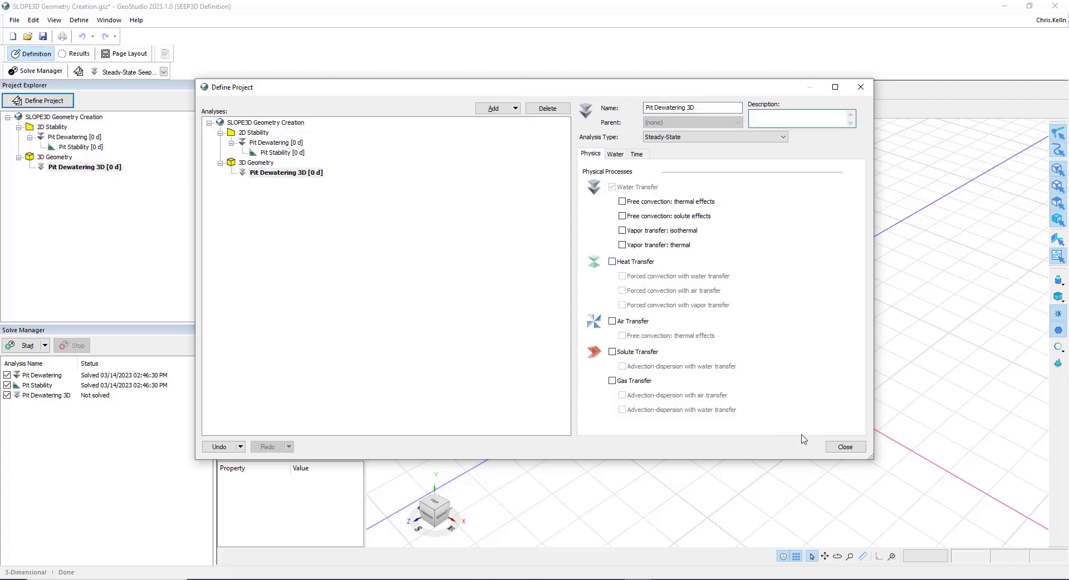
pyautogui.click(843, 447)
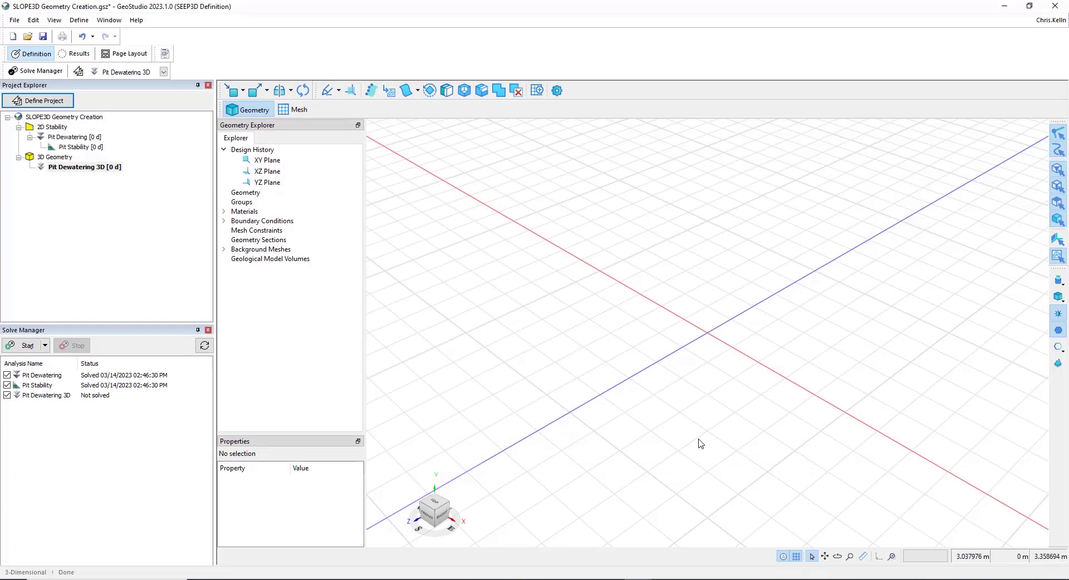
pyautogui.moveTo(701, 444); pyautogui.dragTo(692, 382, button='middle')
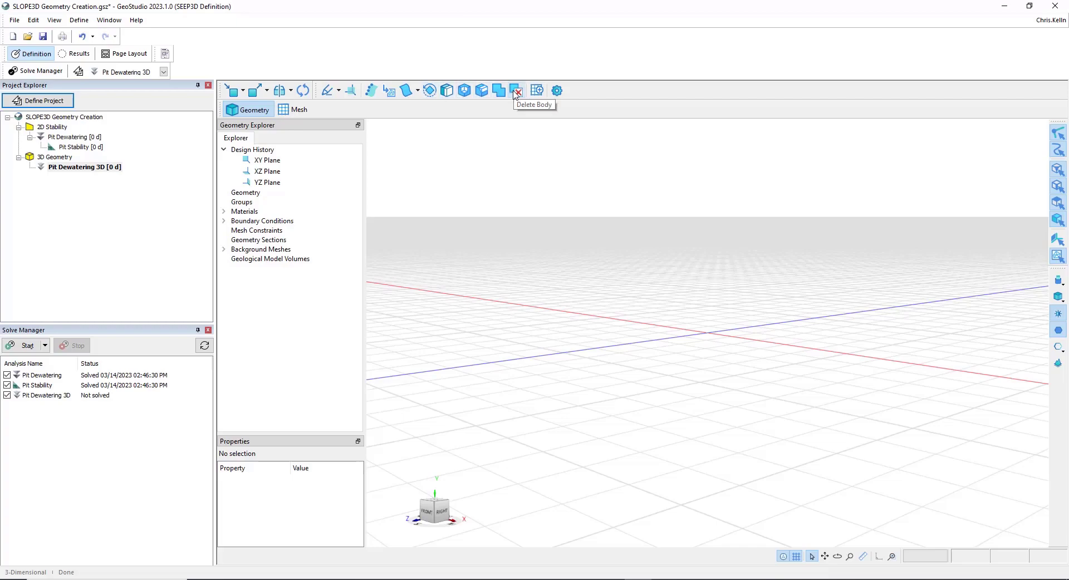
pyautogui.click(244, 92)
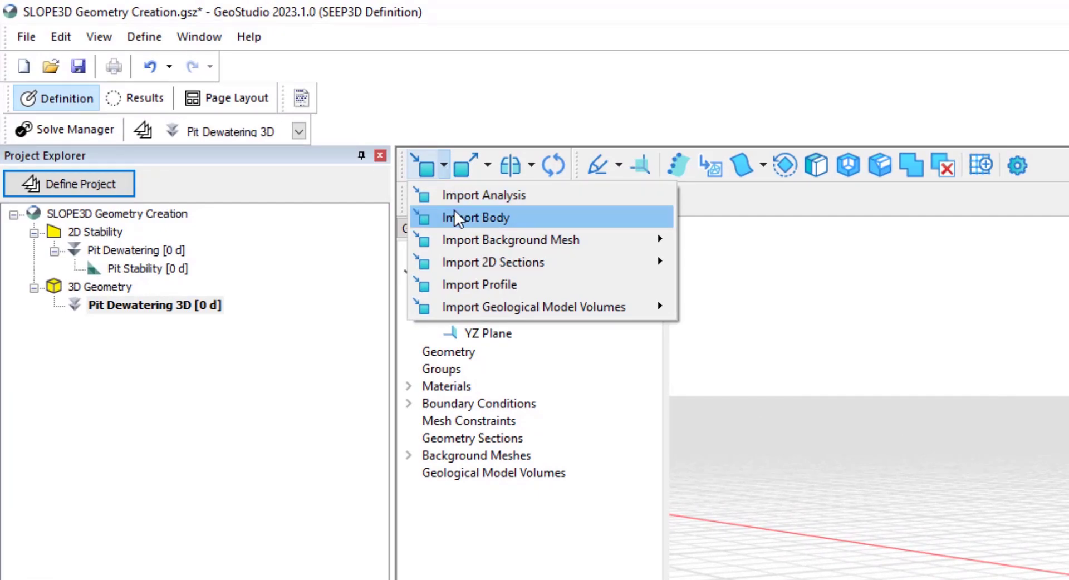
pyautogui.moveTo(459, 240)
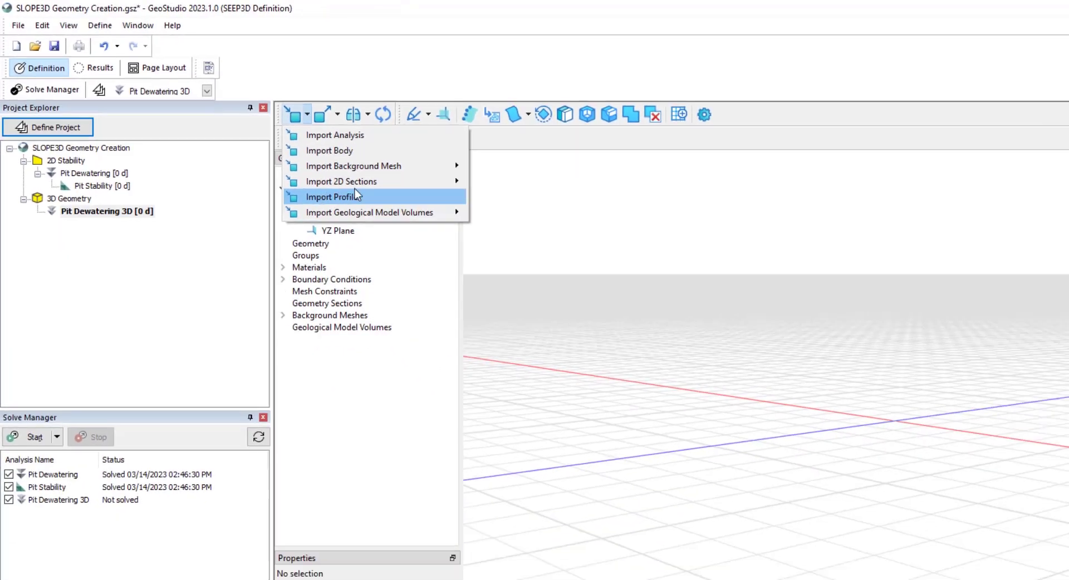
pyautogui.press('Escape')
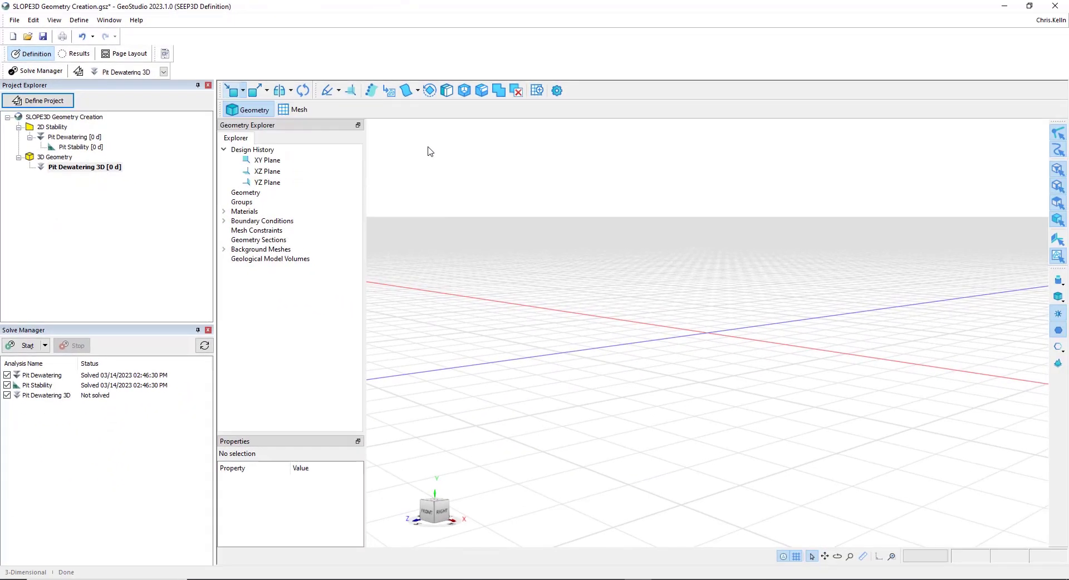
pyautogui.click(262, 171)
pyautogui.click(259, 184)
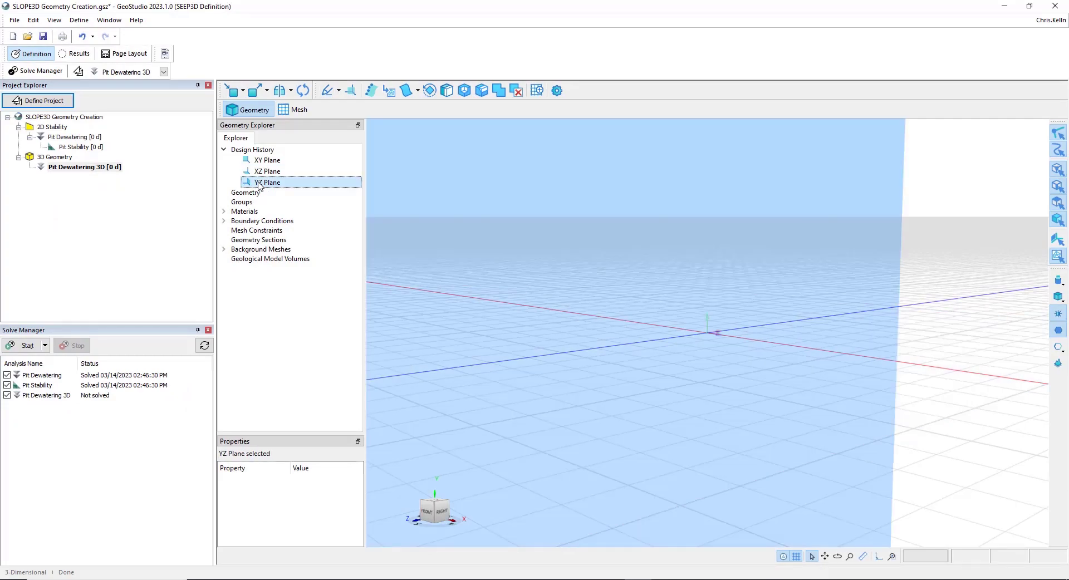
pyautogui.click(264, 161)
pyautogui.click(339, 92)
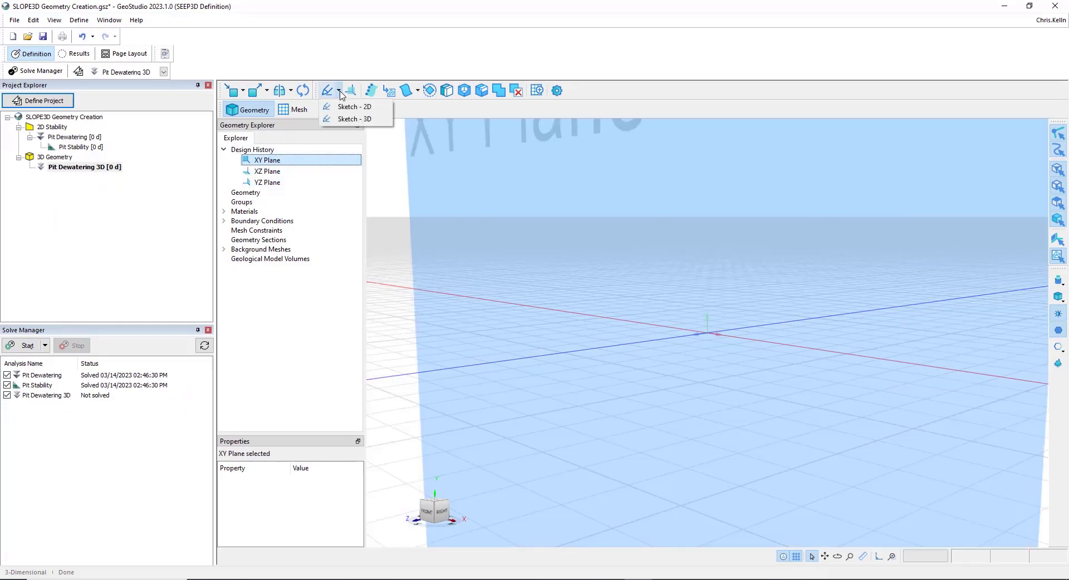
pyautogui.click(353, 107)
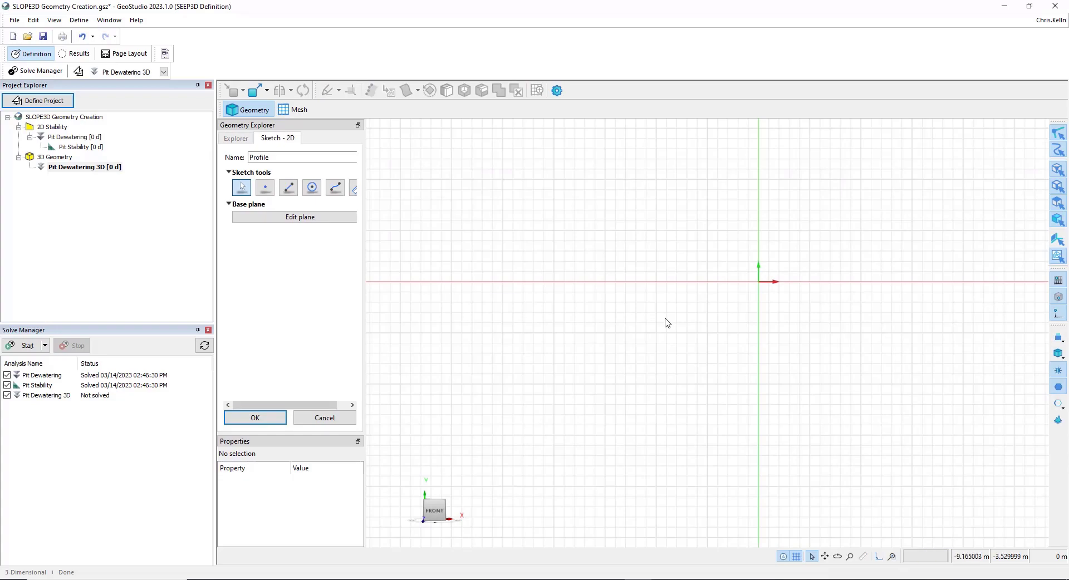
pyautogui.click(288, 188)
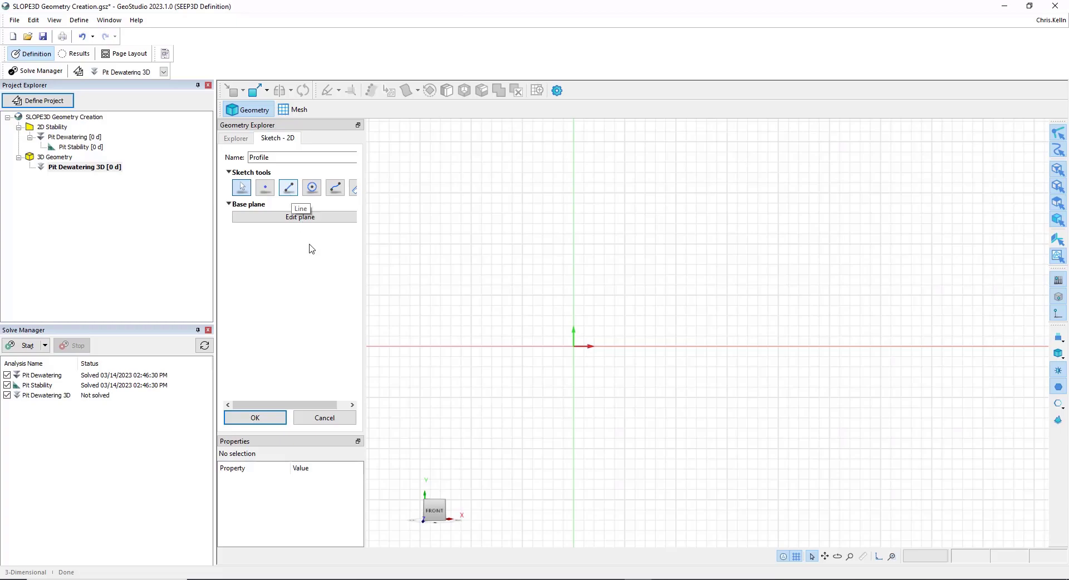
pyautogui.click(335, 419)
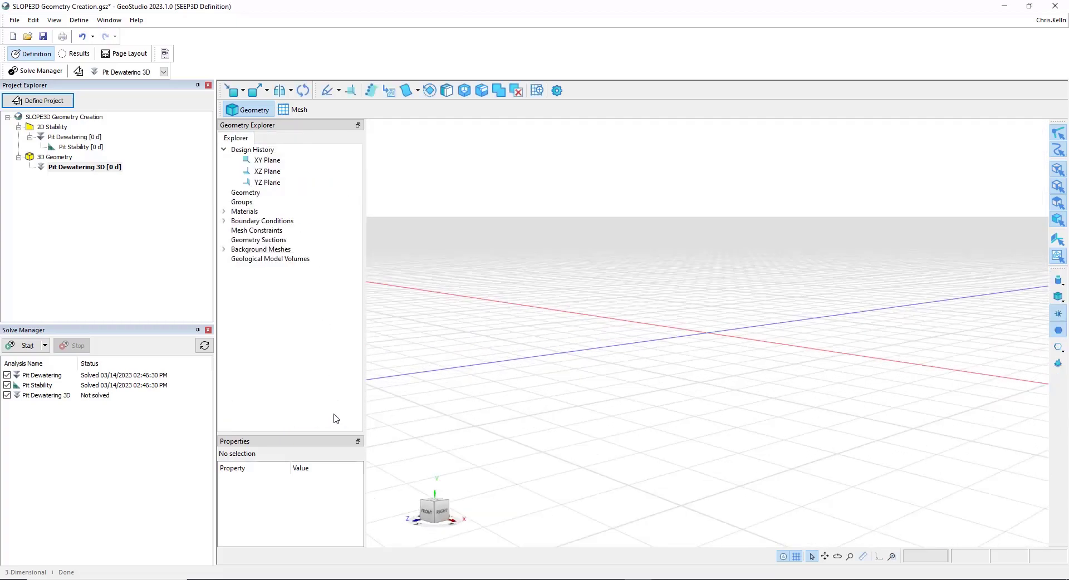
# Import the 2D Pit Dewatering analysis into the 3D geometry.
pyautogui.click(243, 92)
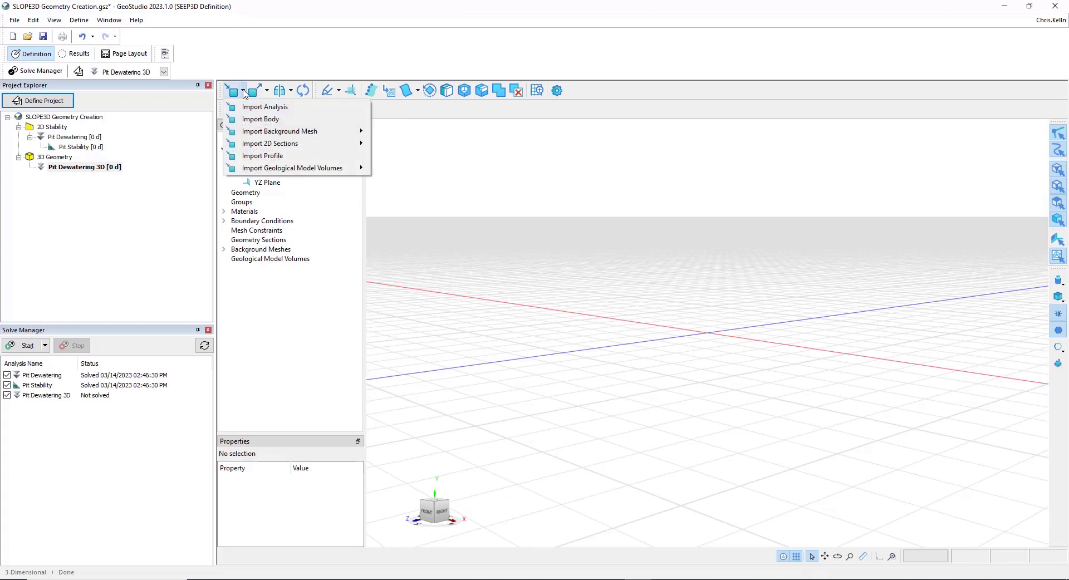
pyautogui.click(249, 109)
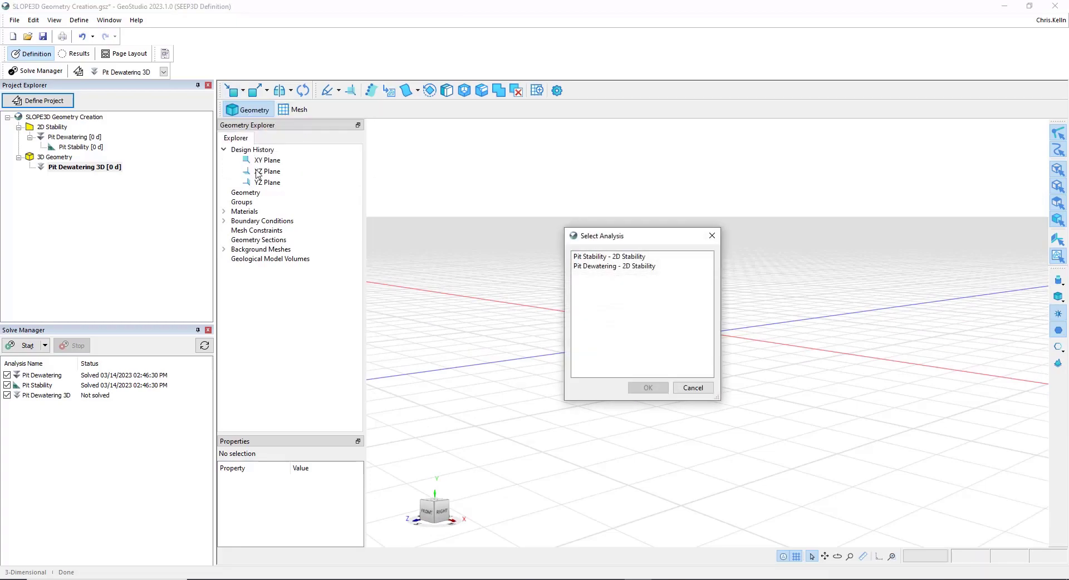
pyautogui.click(611, 268)
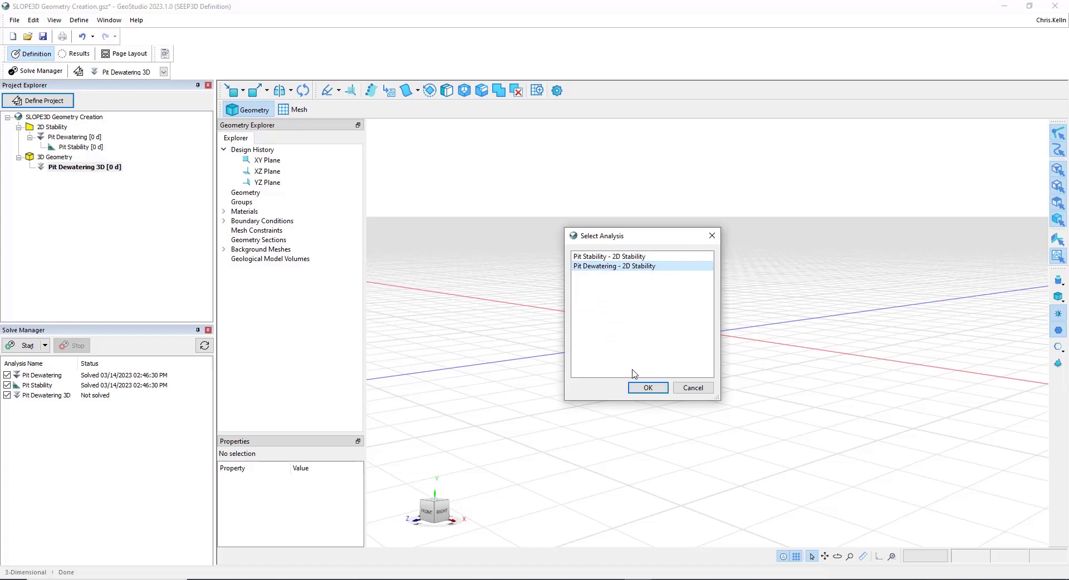
pyautogui.click(647, 388)
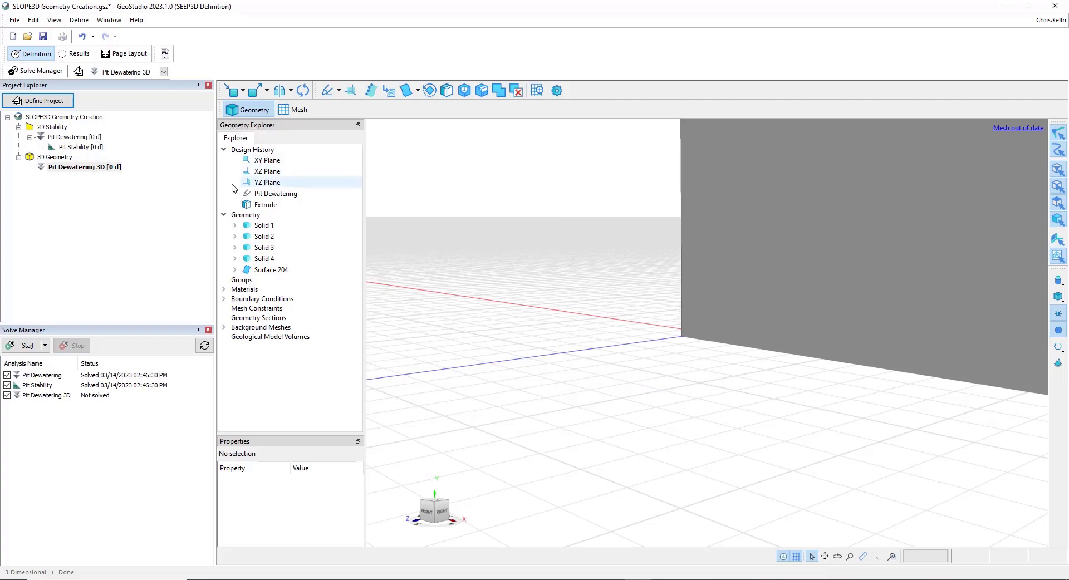
# Examine the imported Pit Dewatering profile sketch and its material regions in the 3D geometry.
pyautogui.click(277, 197)
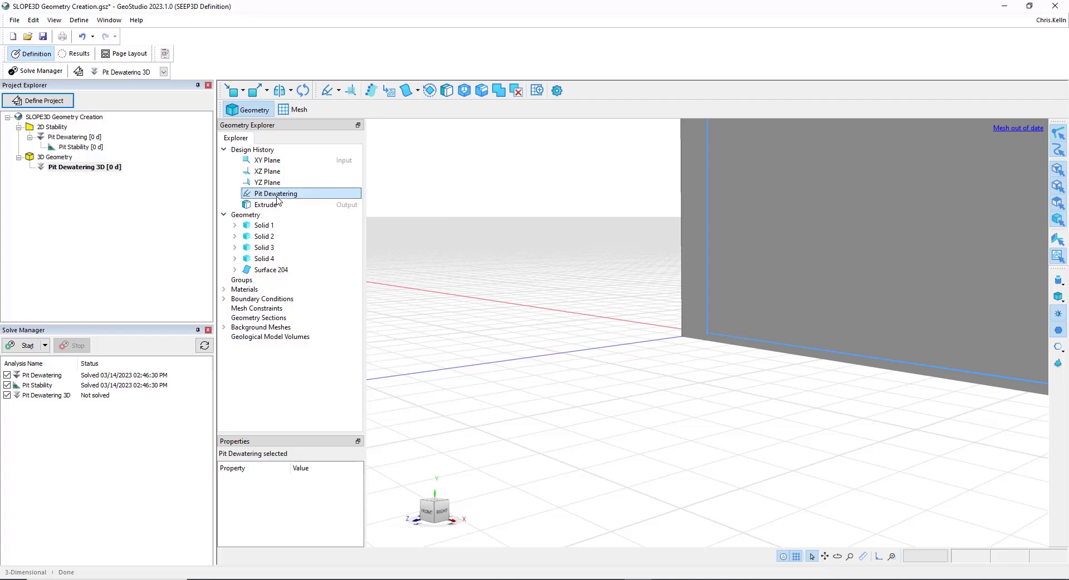
pyautogui.scroll(-5, 811, 445)
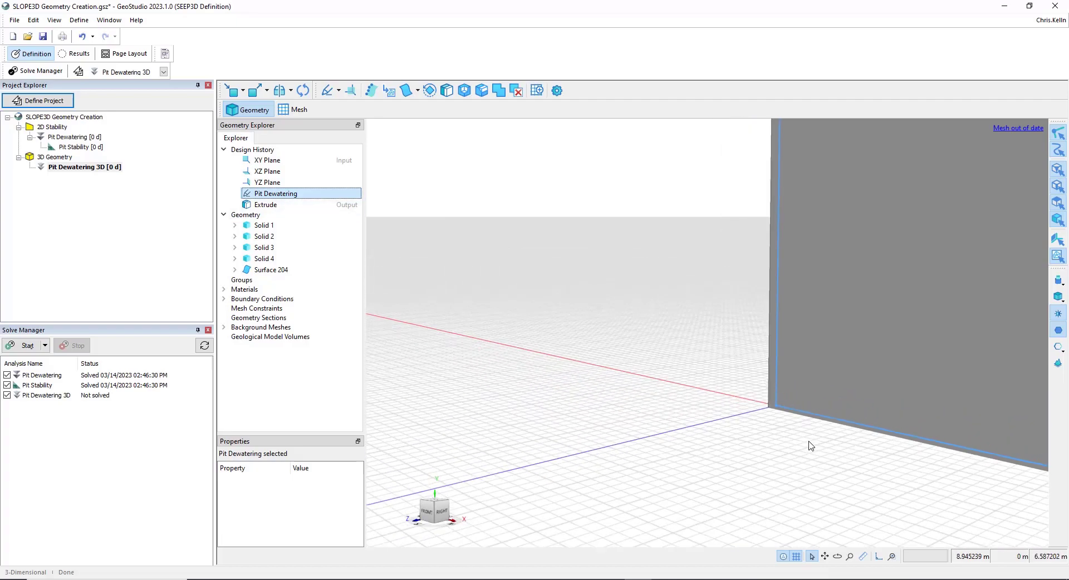
pyautogui.scroll(5, 594, 435)
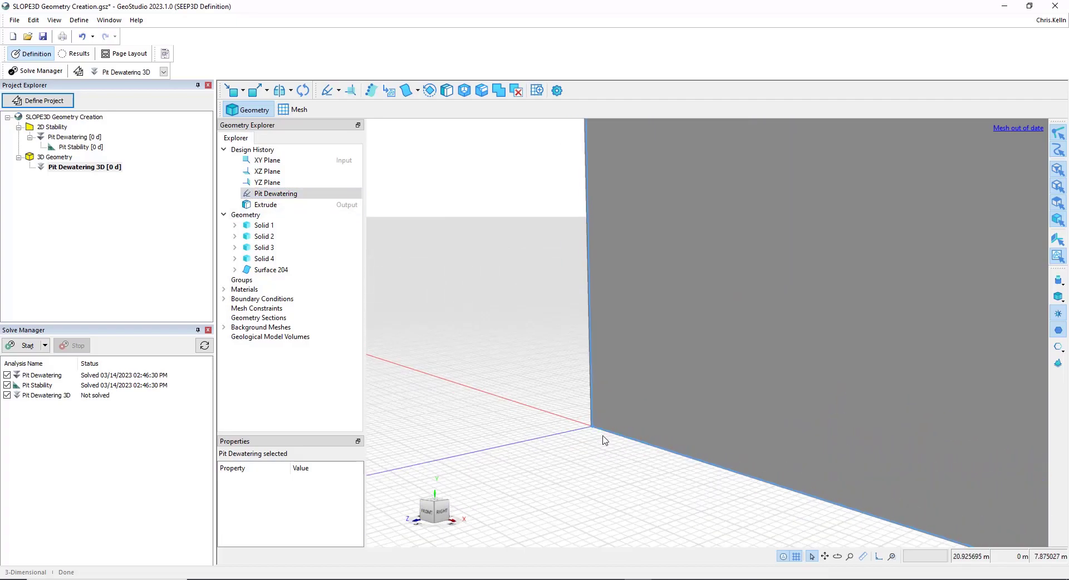
pyautogui.scroll(-10, 604, 440)
pyautogui.scroll(8, 610, 437)
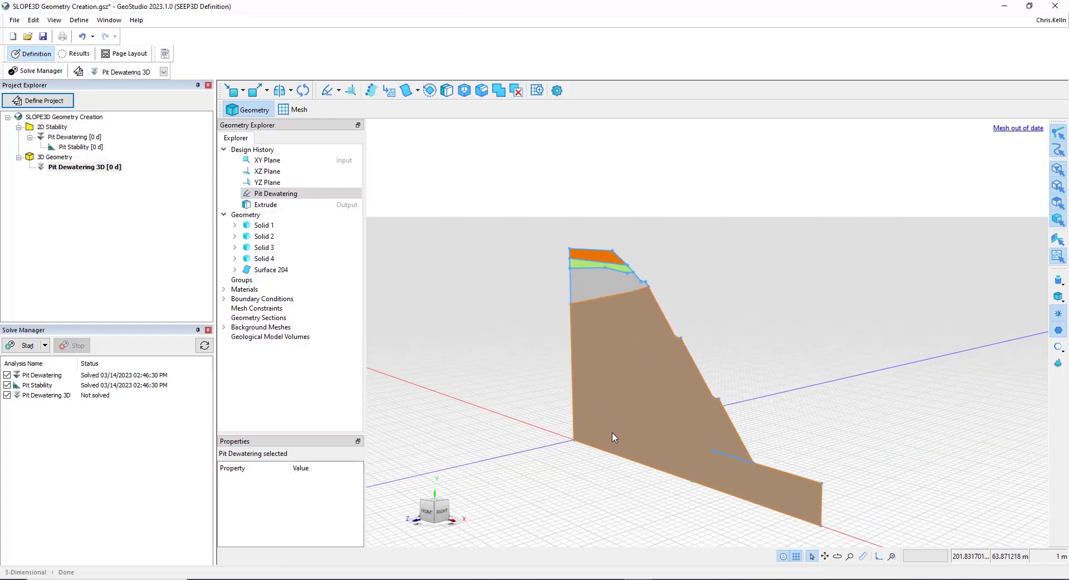
pyautogui.scroll(3, 587, 467)
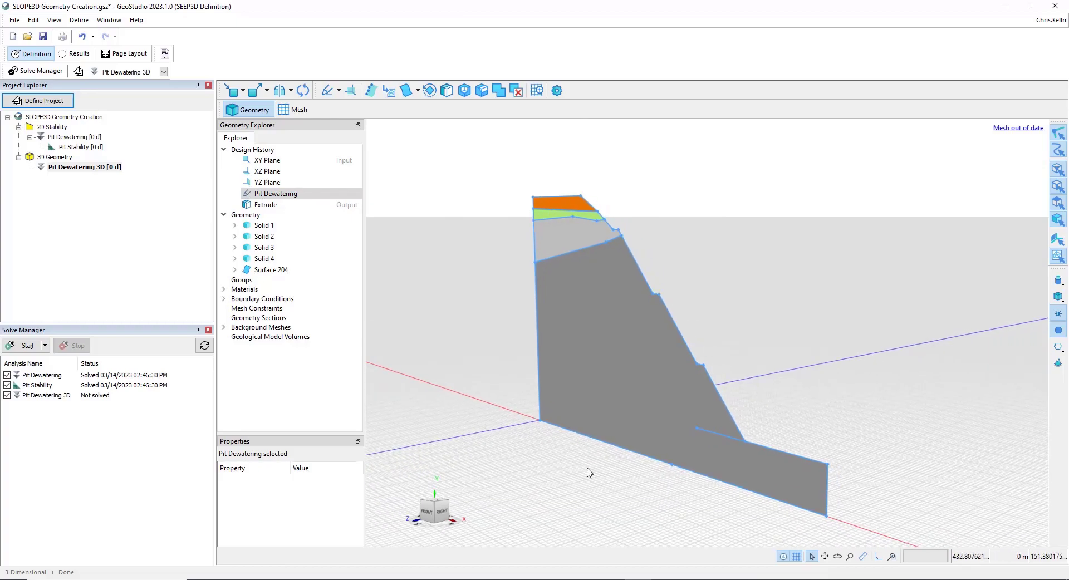
pyautogui.click(589, 472)
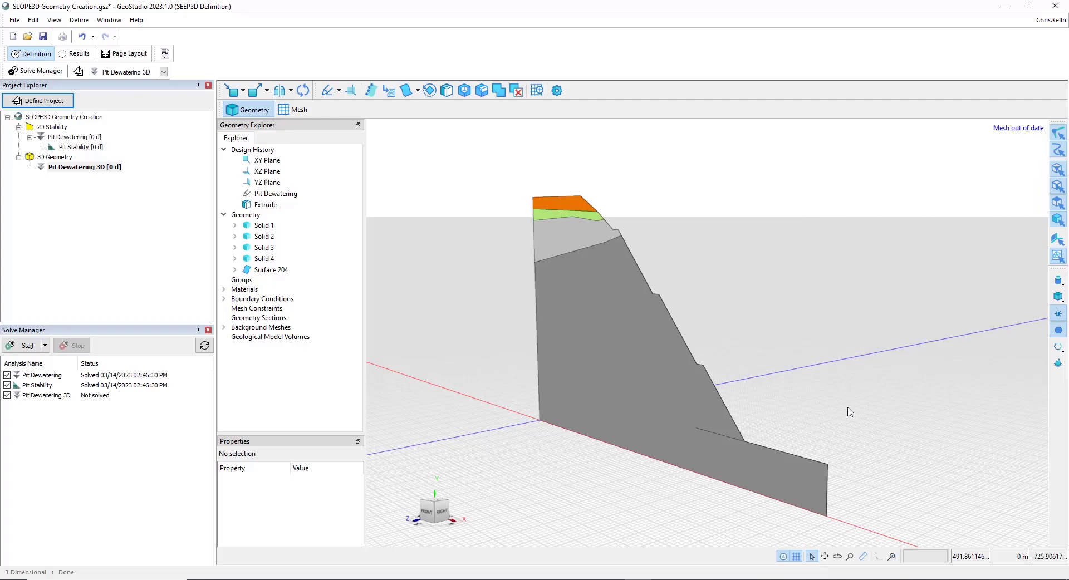
# Examine the thickness of the extruded pit geometry edge-on and from an oblique angle.
pyautogui.moveTo(850, 412); pyautogui.dragTo(754, 417, button='middle')
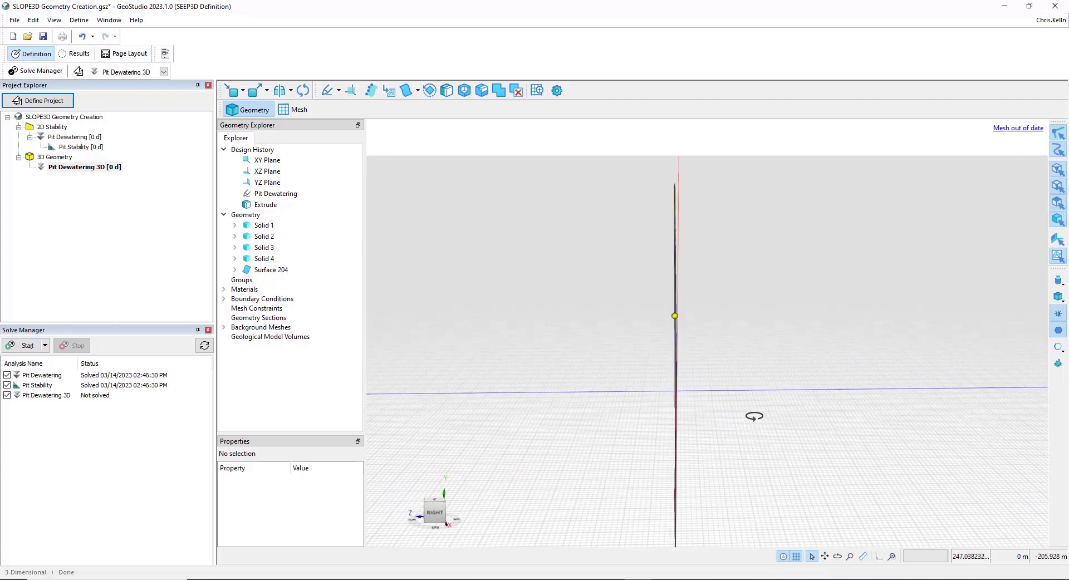
pyautogui.scroll(5, 676, 393)
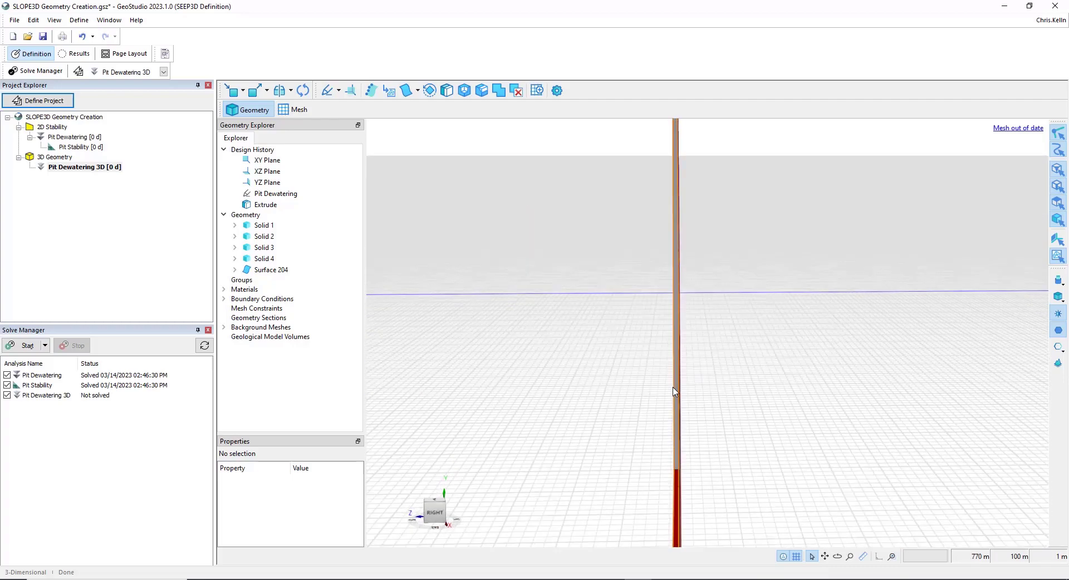
pyautogui.scroll(1, 674, 392)
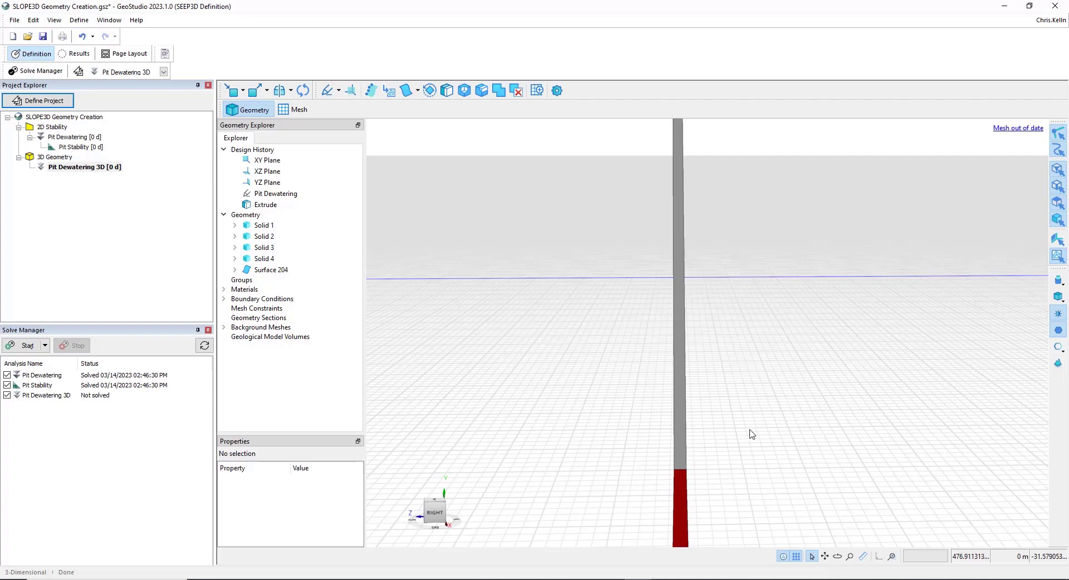
pyautogui.moveTo(752, 434); pyautogui.dragTo(794, 431, button='middle')
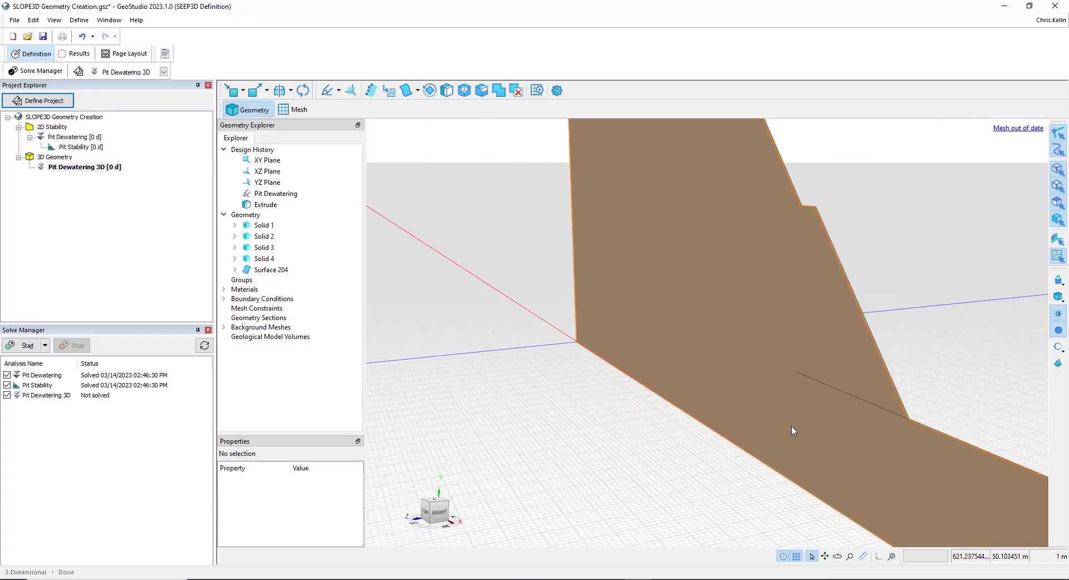
pyautogui.scroll(-5, 791, 429)
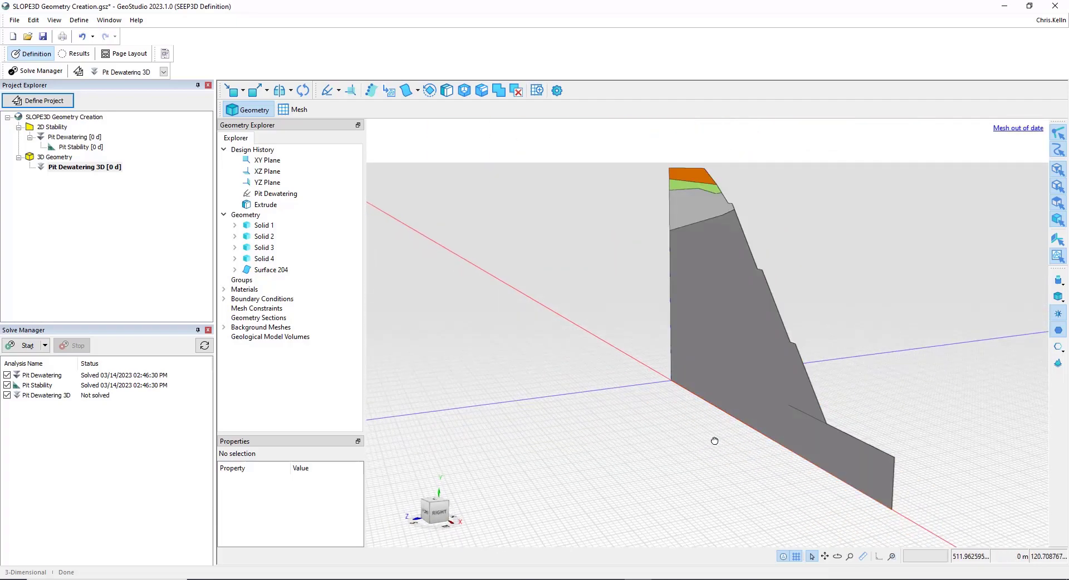
pyautogui.moveTo(715, 441); pyautogui.dragTo(643, 438, button='middle')
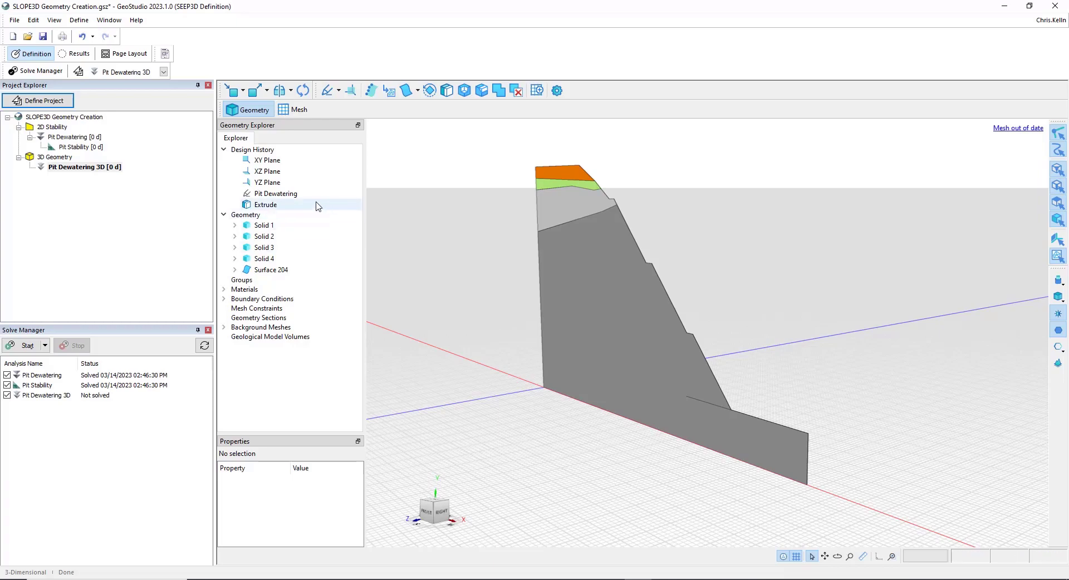
# Edit the Extrude feature of the Pit Dewatering profile and set its existing slice to 100 m.
pyautogui.click(261, 205)
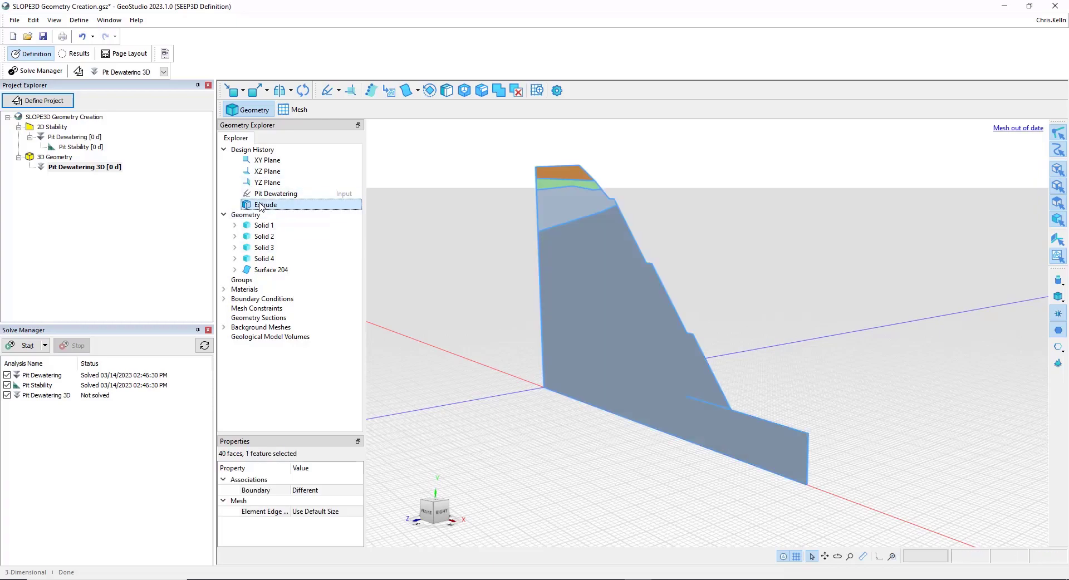
pyautogui.rightClick(261, 206)
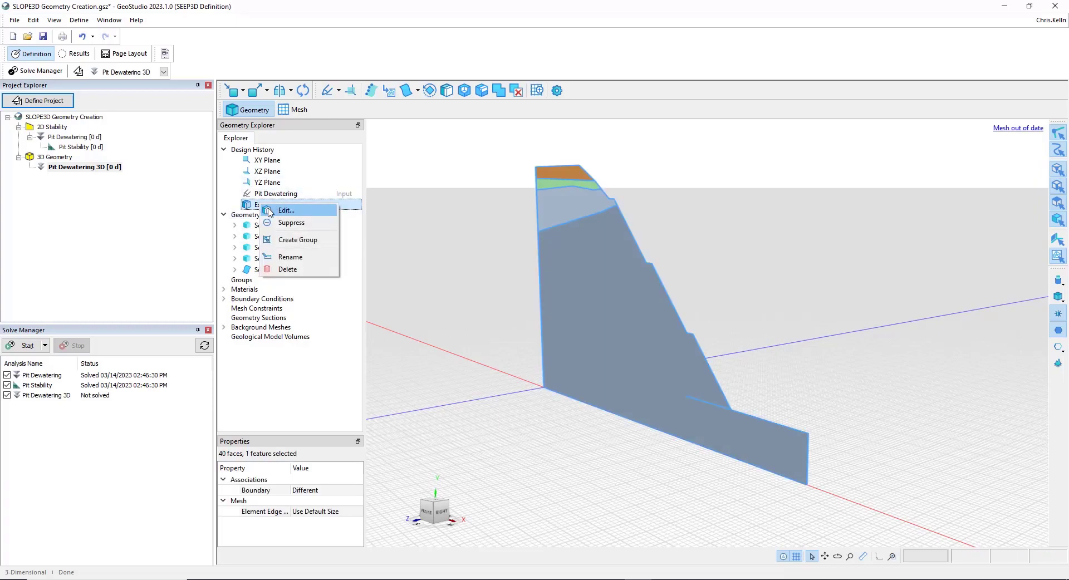
pyautogui.click(270, 211)
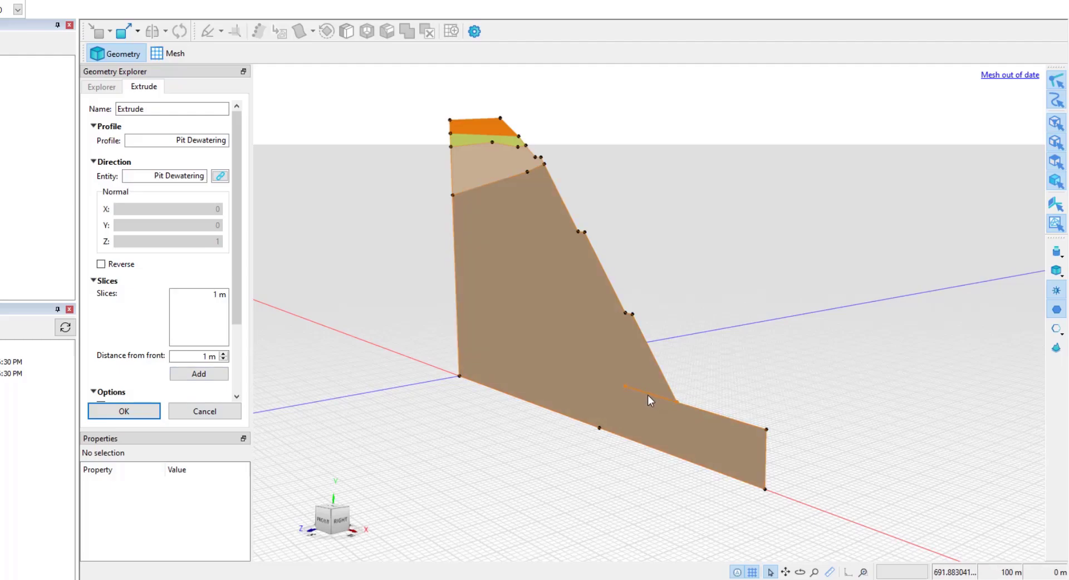
pyautogui.click(217, 296)
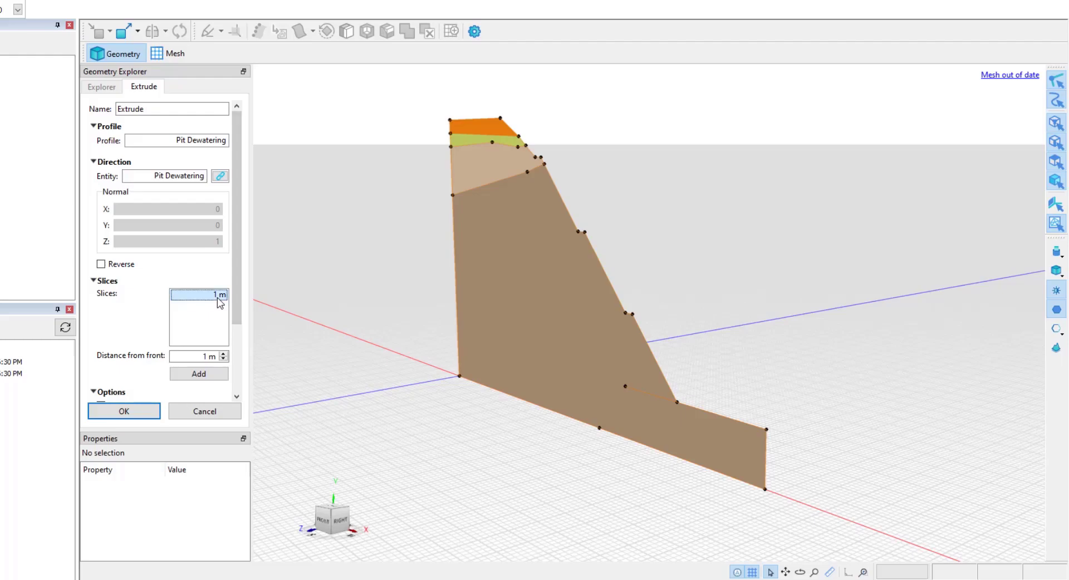
pyautogui.click(217, 297)
pyautogui.write('100')
pyautogui.press('Return')
pyautogui.press('Tab')
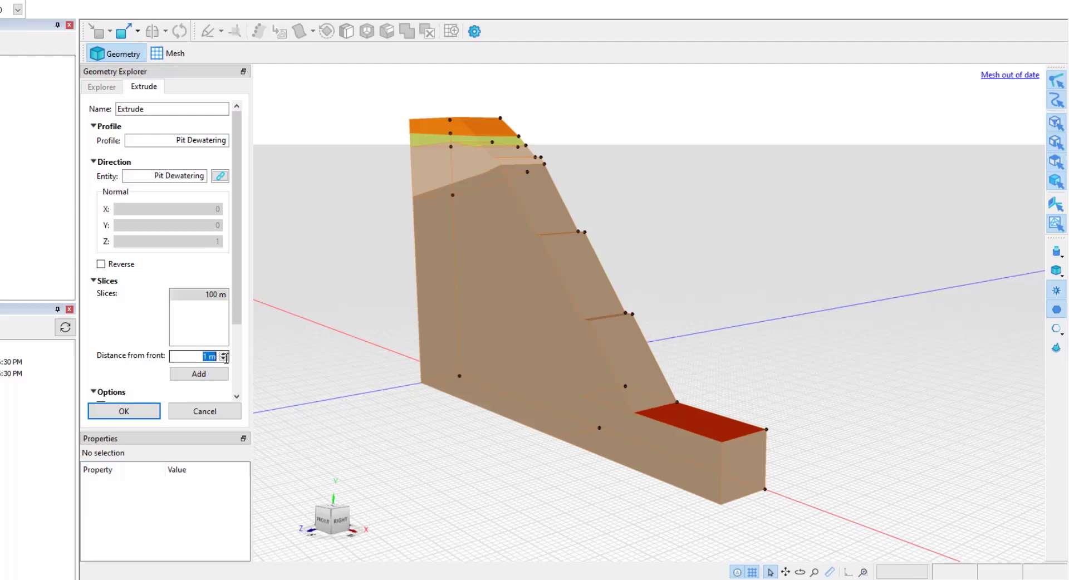
# Add extrusion slices at 200, 300 and 400 m from the front and apply the edited extrusion.
pyautogui.write('200')
pyautogui.press('Return')
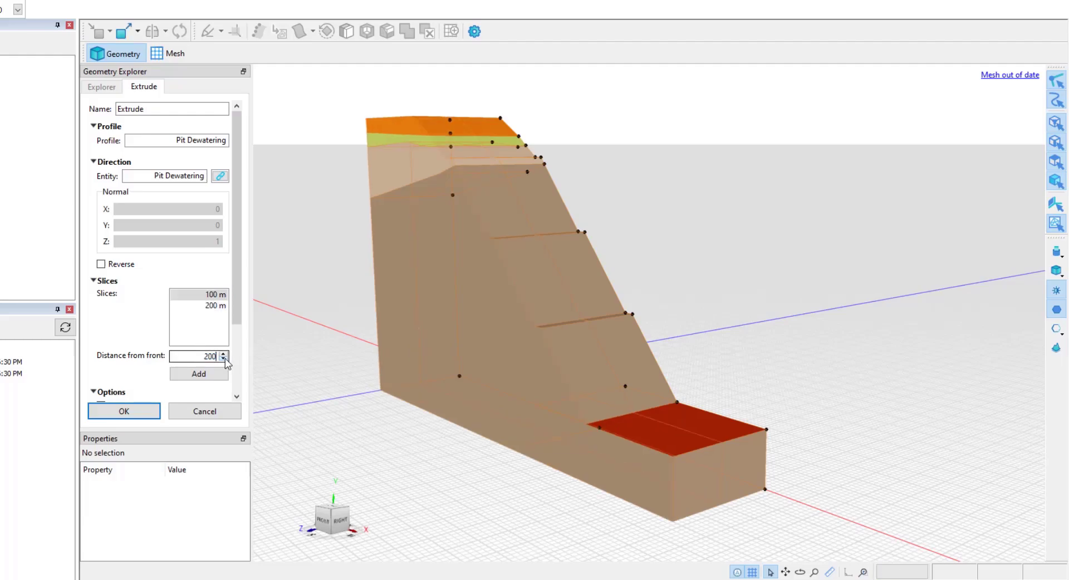
pyautogui.write('3')
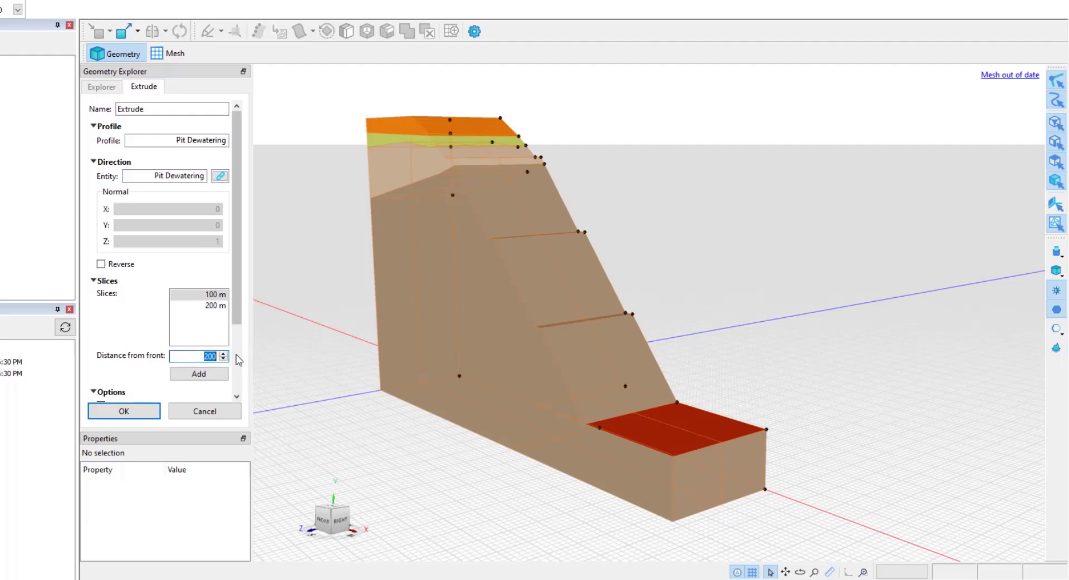
pyautogui.write('00')
pyautogui.press('Return')
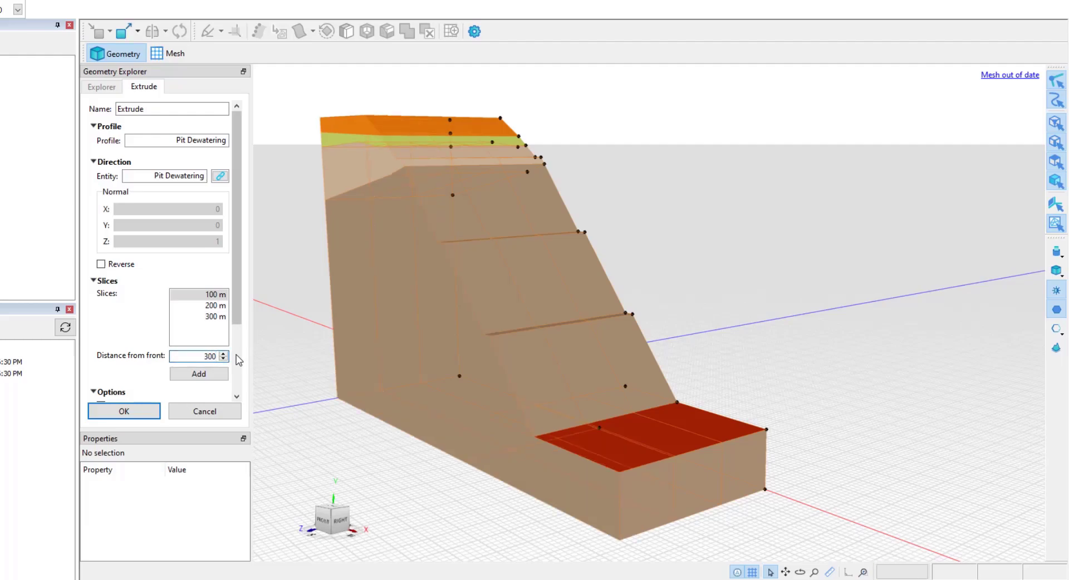
pyautogui.doubleClick(203, 356)
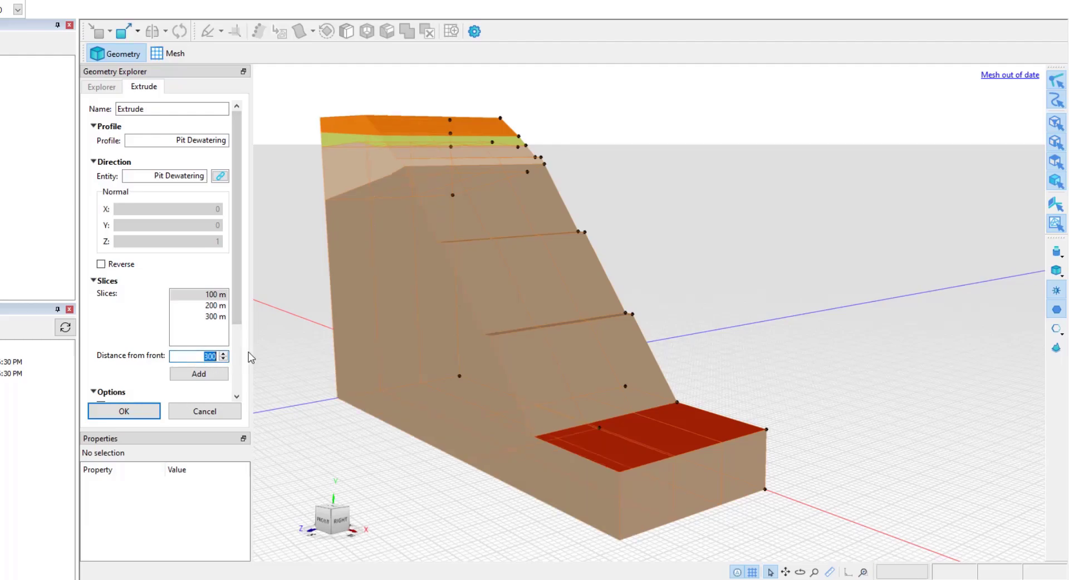
pyautogui.write('400')
pyautogui.press('Return')
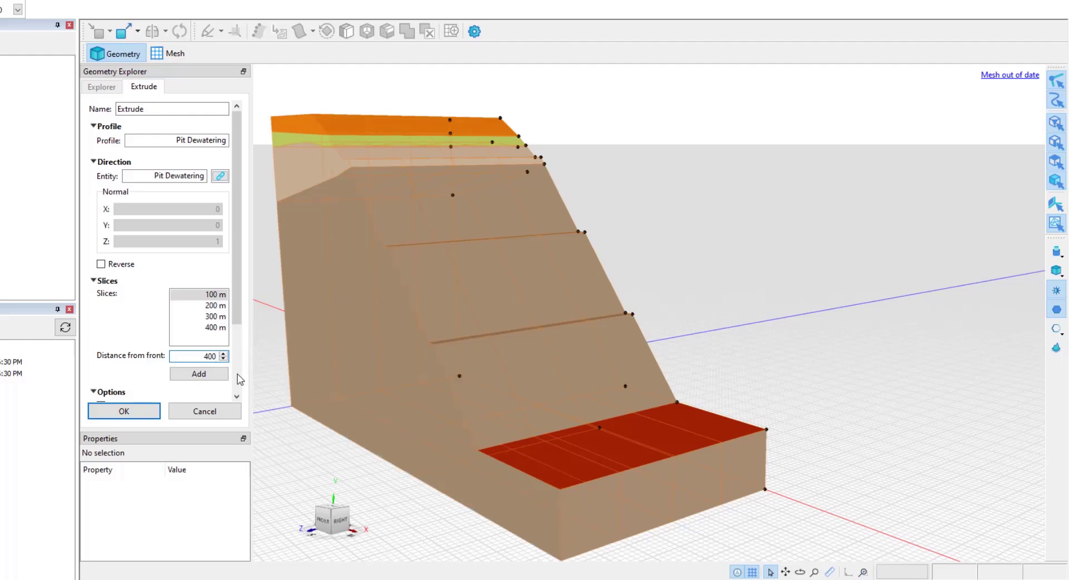
pyautogui.click(129, 411)
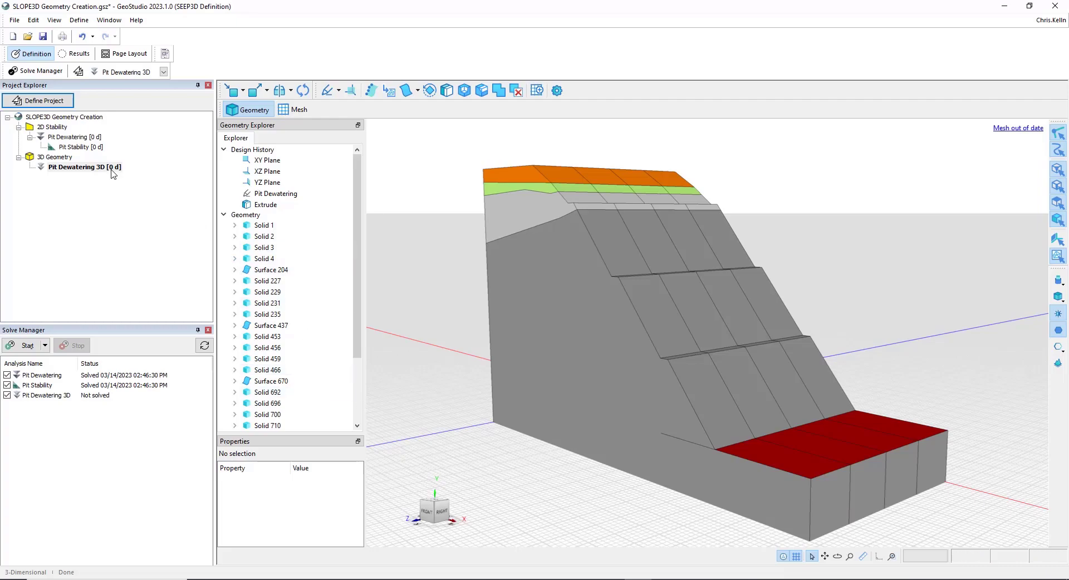
# Add a SLOPE3D analysis under the Pit Dewatering 3D analysis.
pyautogui.rightClick(71, 168)
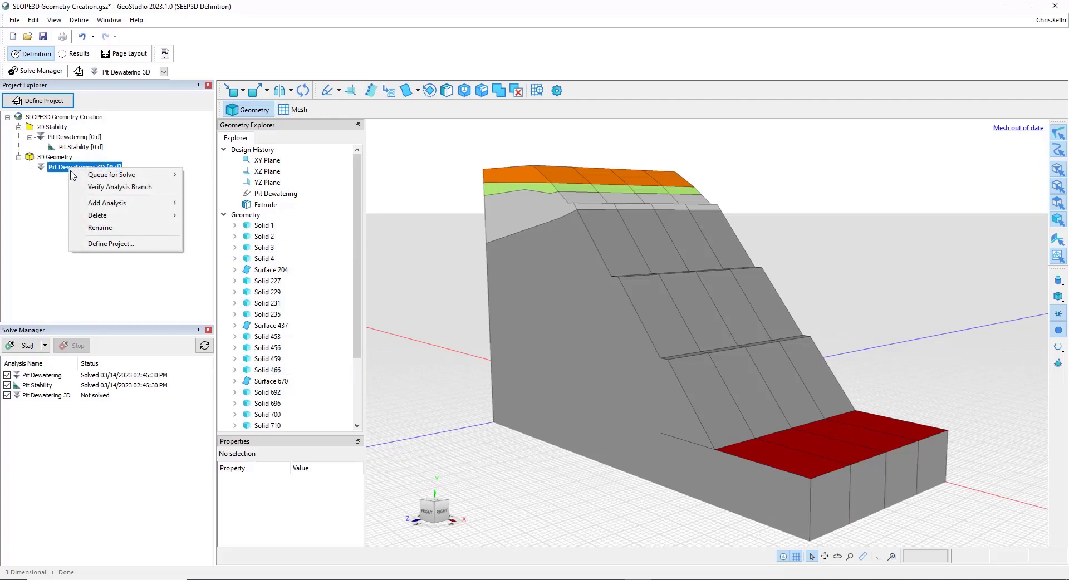
pyautogui.moveTo(88, 204)
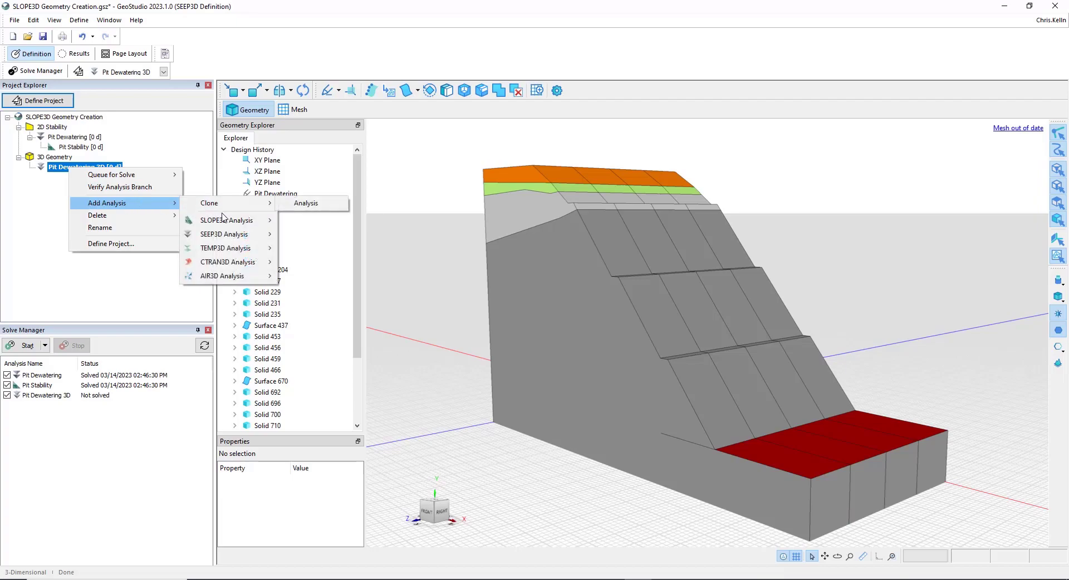
pyautogui.moveTo(223, 219)
pyautogui.click(306, 219)
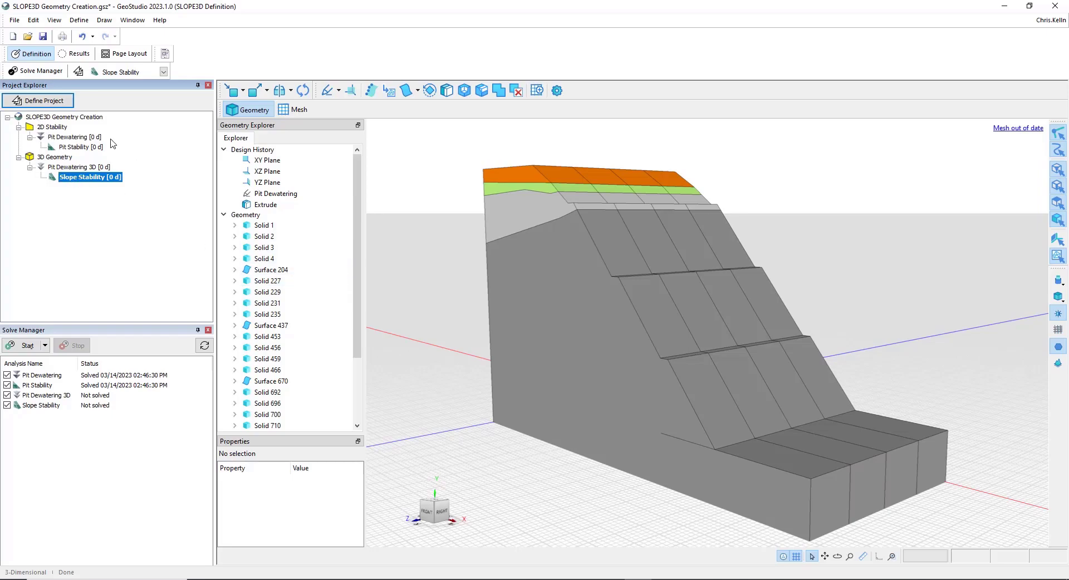
# Add a second 3D geometry to the project, name it 3D Geometry Leapfrog, and close the project definition.
pyautogui.click(49, 102)
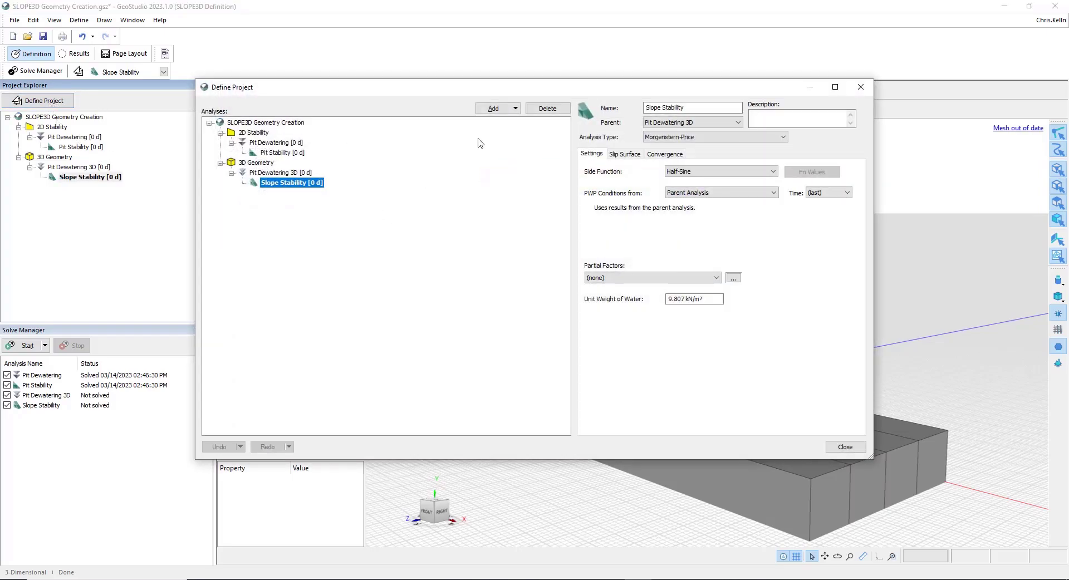
pyautogui.click(281, 123)
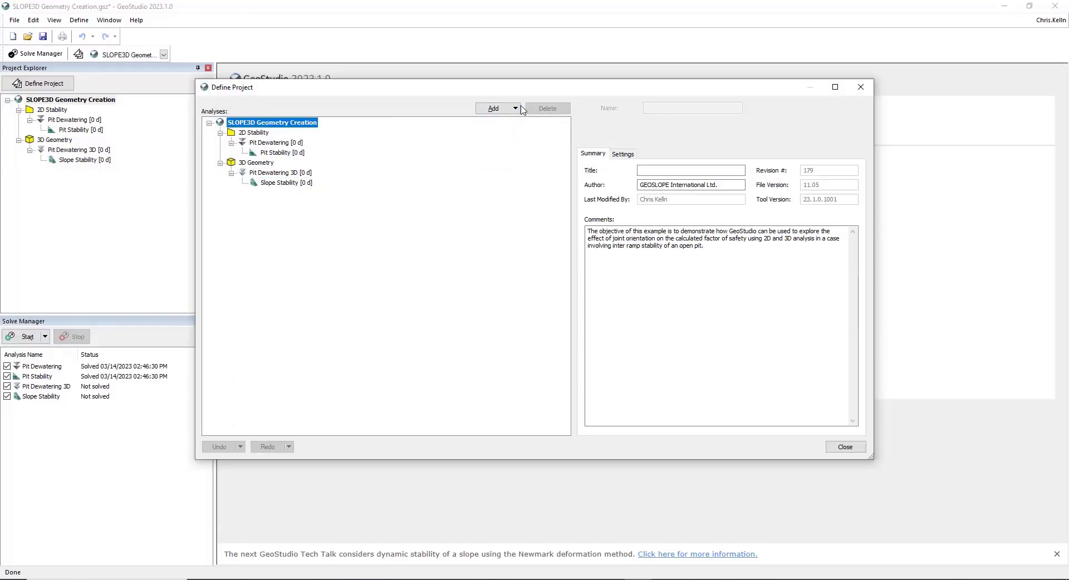
pyautogui.click(518, 108)
pyautogui.click(501, 123)
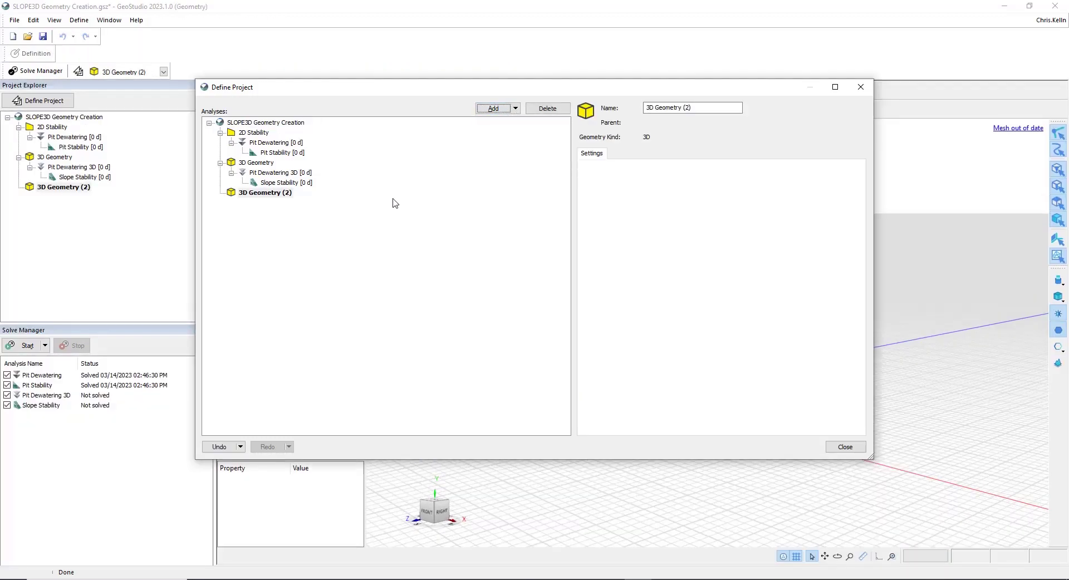
pyautogui.click(282, 195)
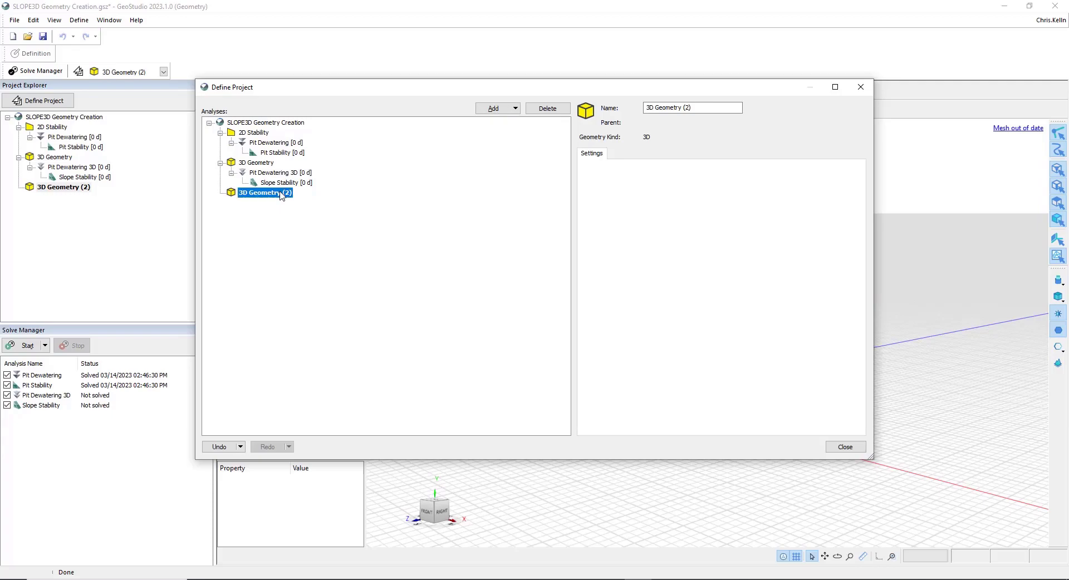
pyautogui.doubleClick(685, 106)
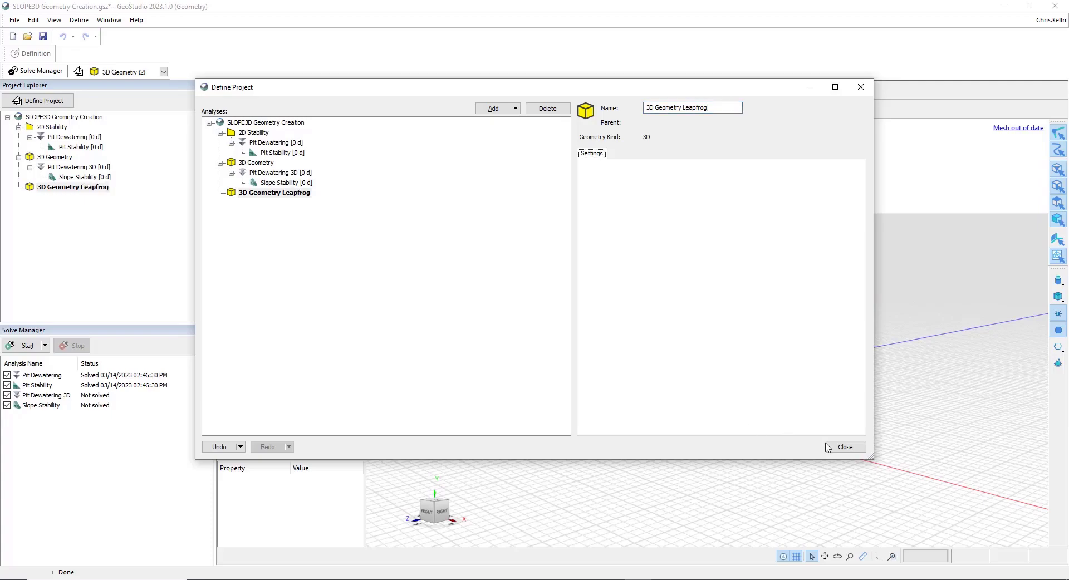
pyautogui.click(843, 448)
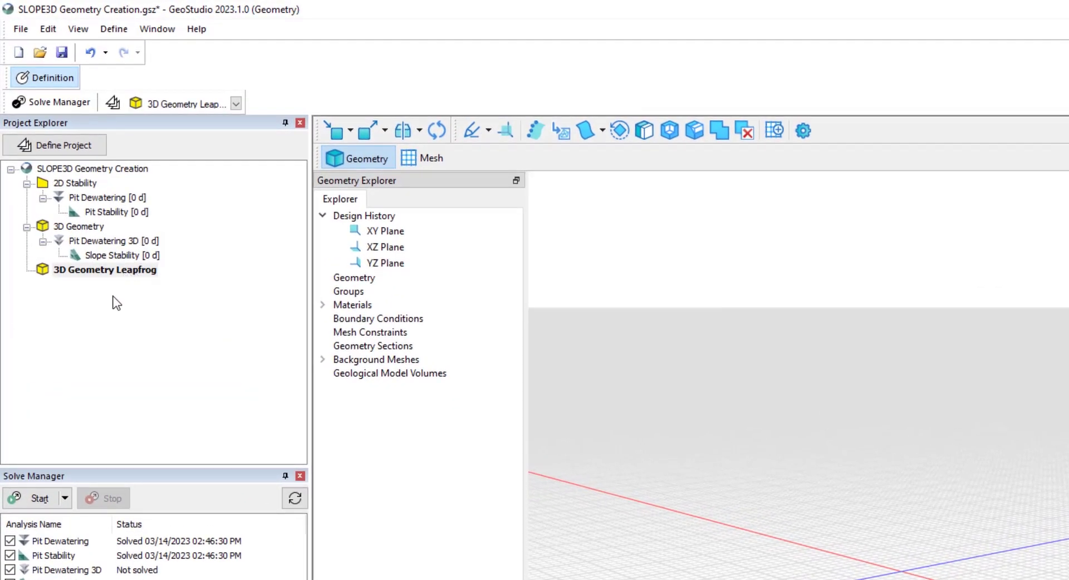
pyautogui.click(350, 131)
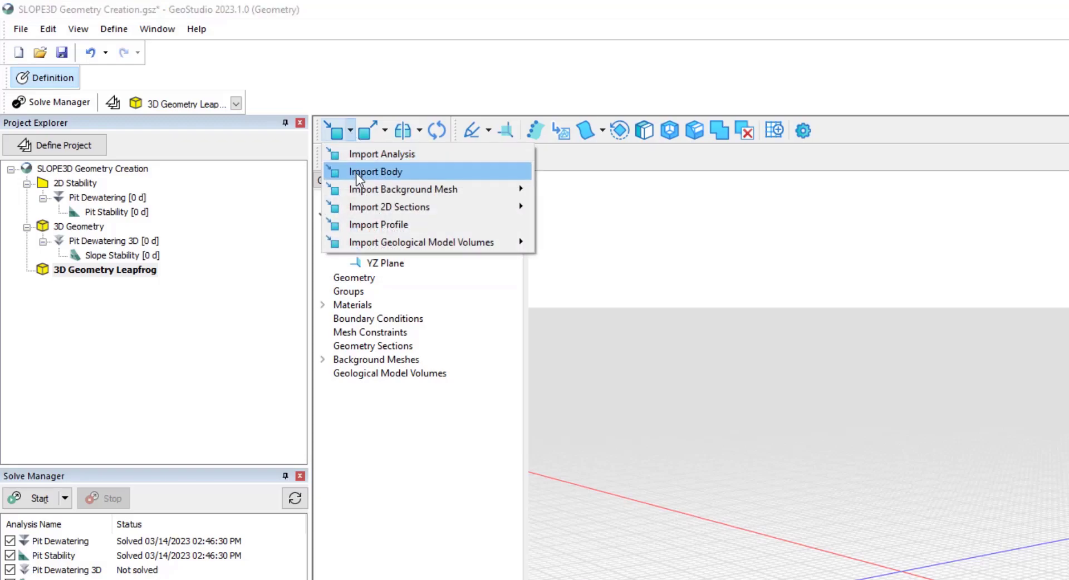
pyautogui.moveTo(364, 243)
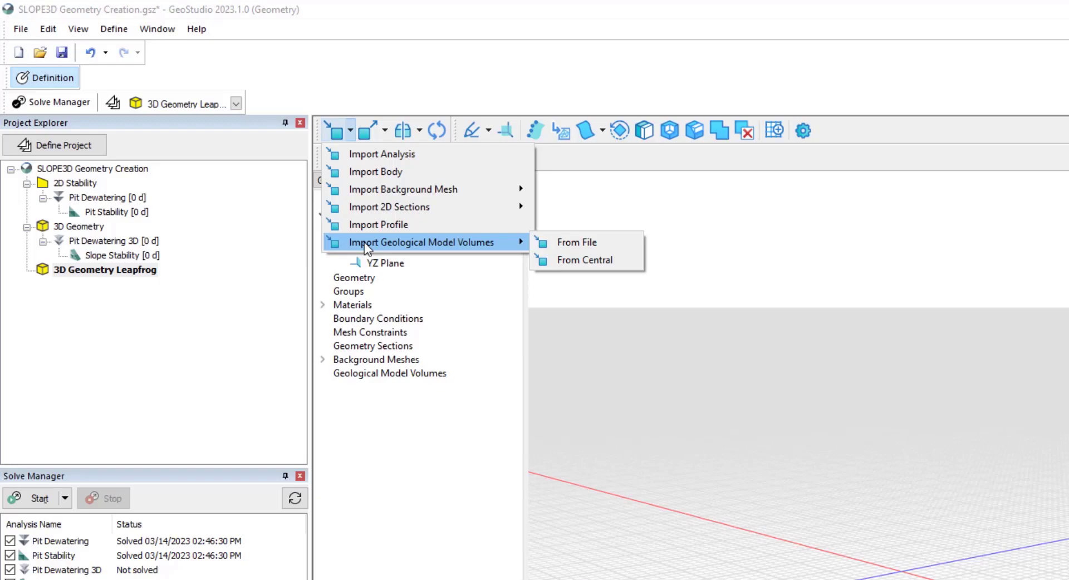
pyautogui.click(543, 245)
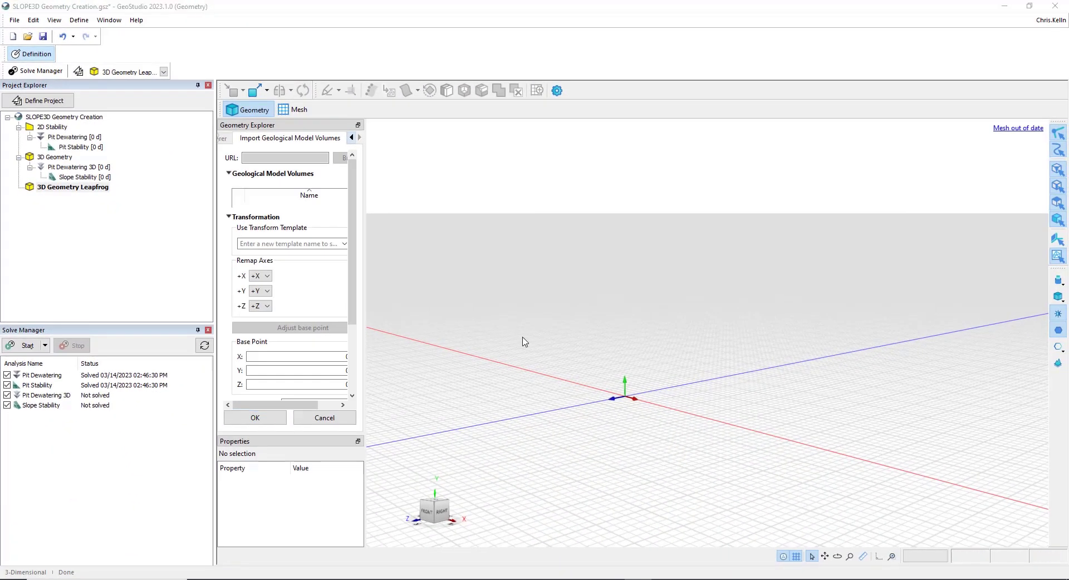
pyautogui.scroll(5, 500, 321)
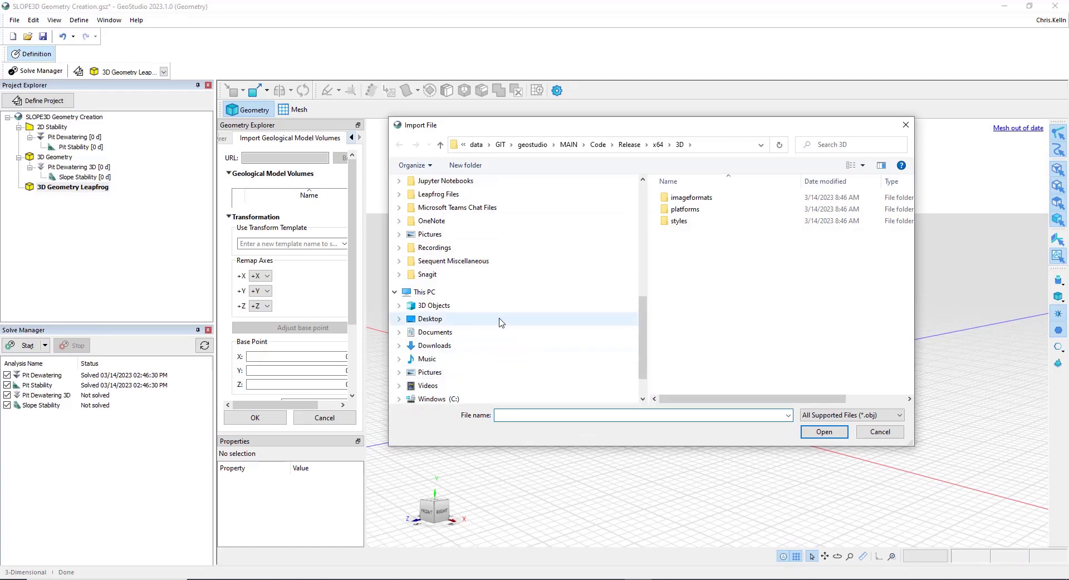
pyautogui.scroll(3, 498, 323)
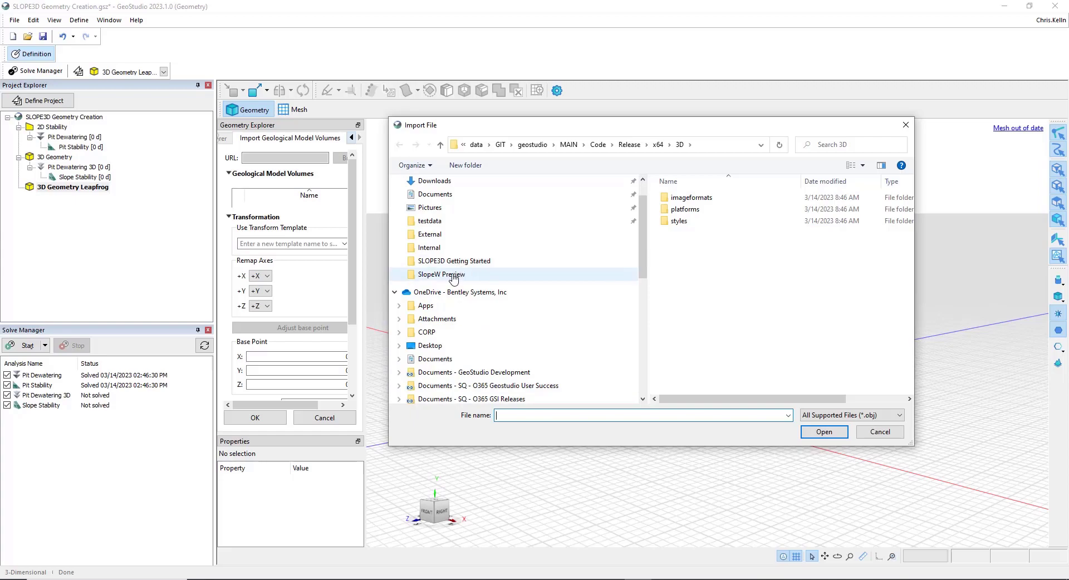
pyautogui.click(430, 247)
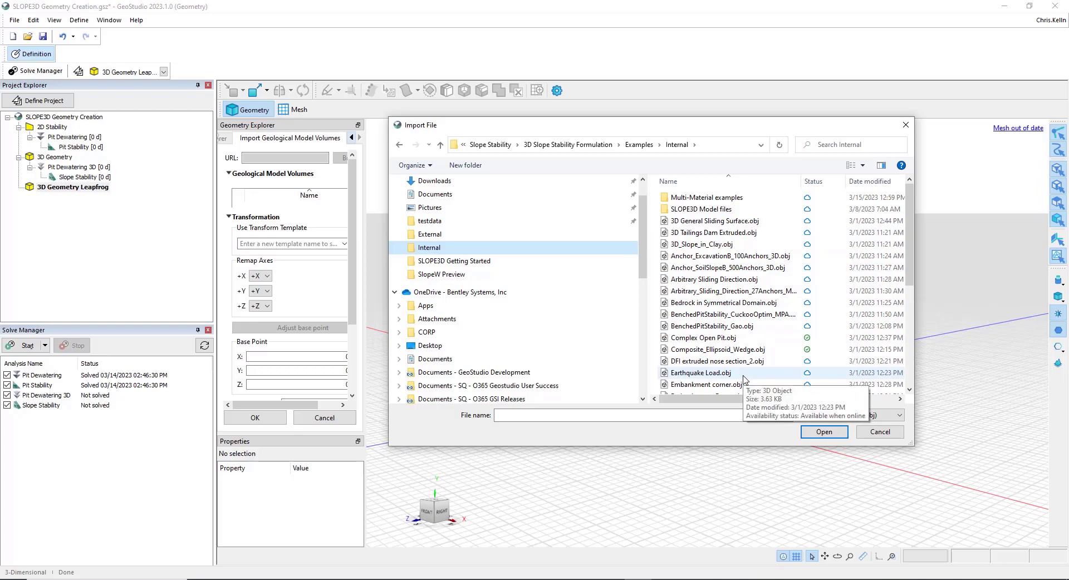
pyautogui.click(879, 432)
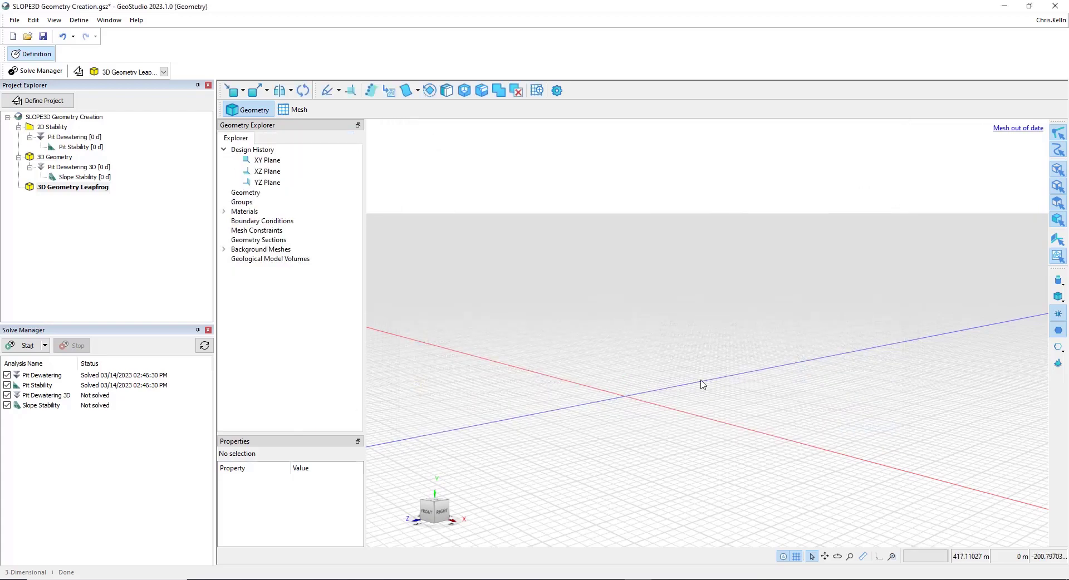
# Import geological model volumes from Central, using the geotech server, project New Fox Hill, default branch, latest ID and the Geology model.
pyautogui.click(243, 91)
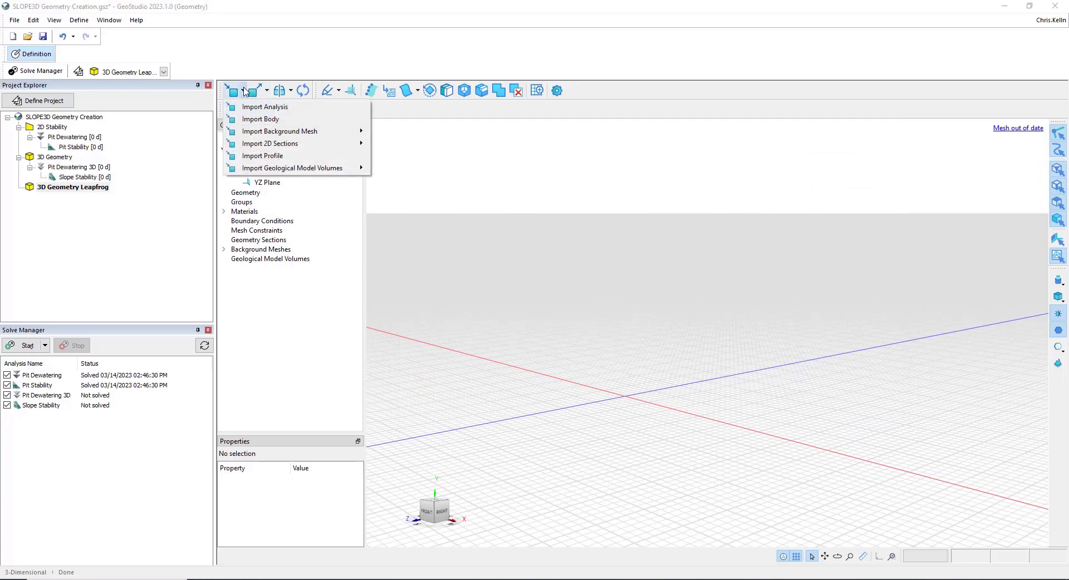
pyautogui.moveTo(297, 168)
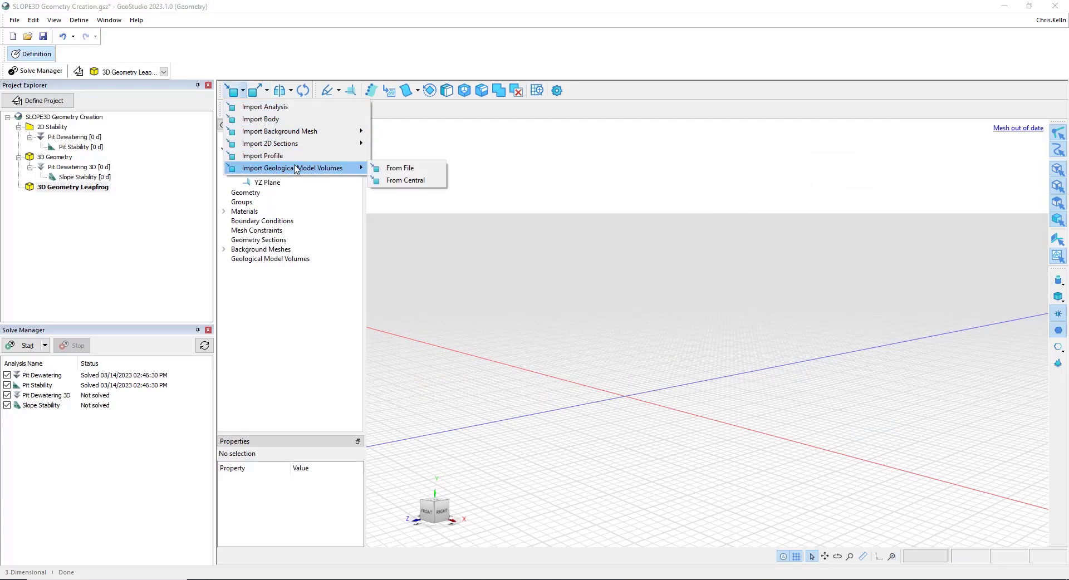
pyautogui.click(412, 182)
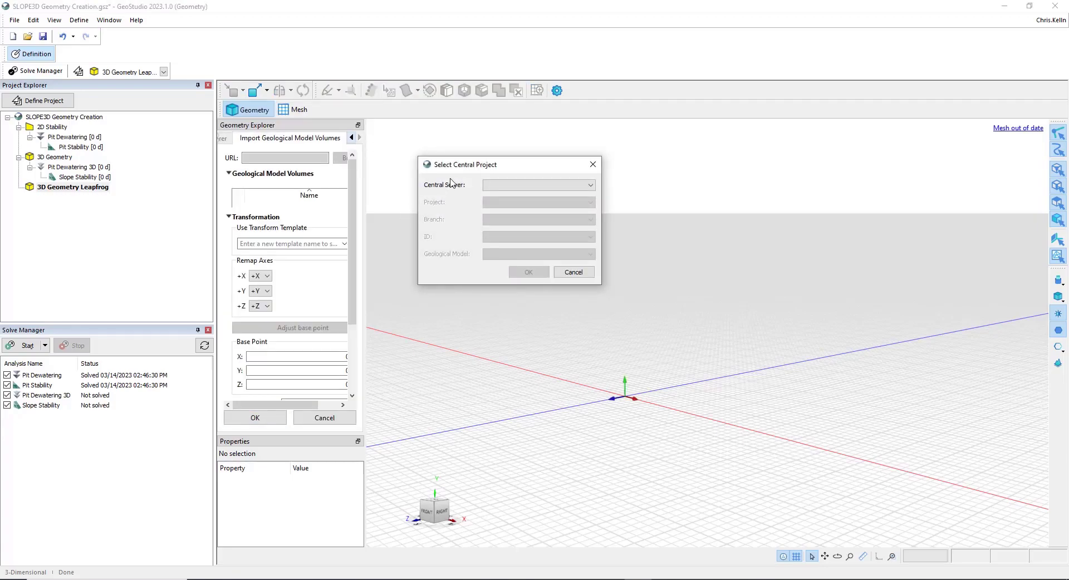
pyautogui.moveTo(458, 171); pyautogui.dragTo(499, 185)
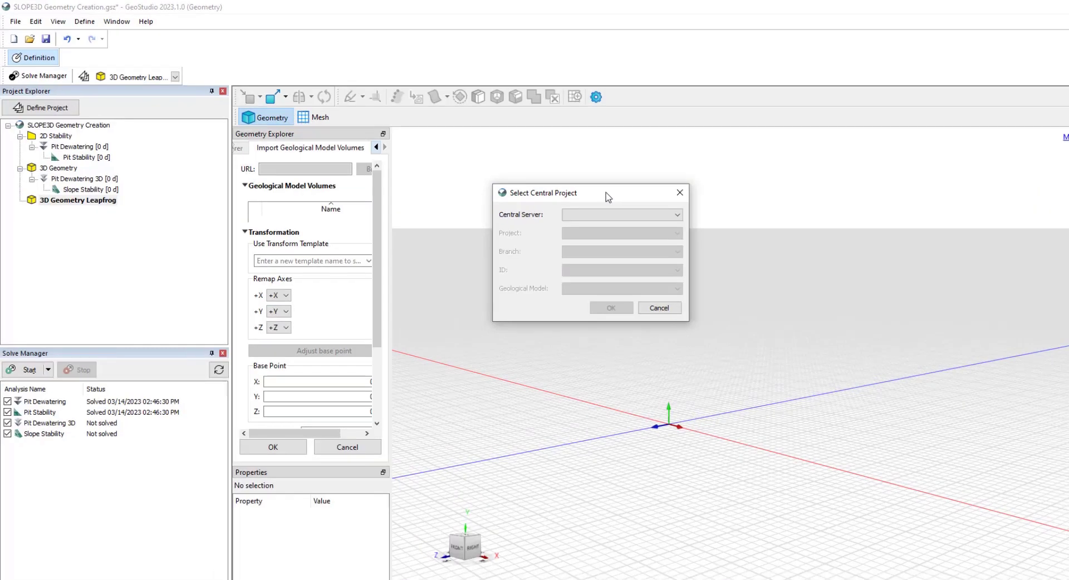
pyautogui.click(677, 215)
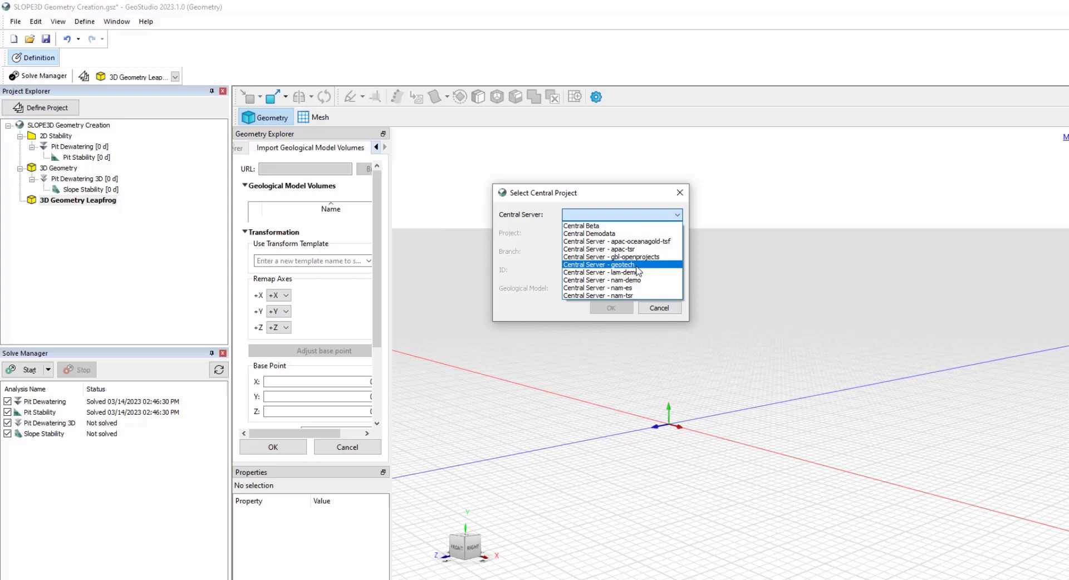
pyautogui.click(638, 265)
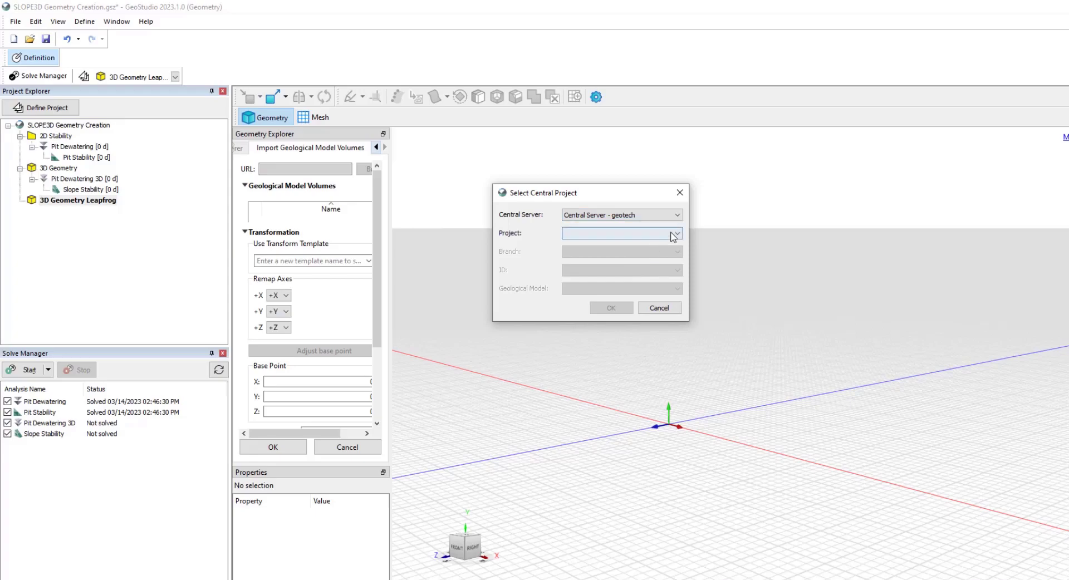
pyautogui.click(674, 234)
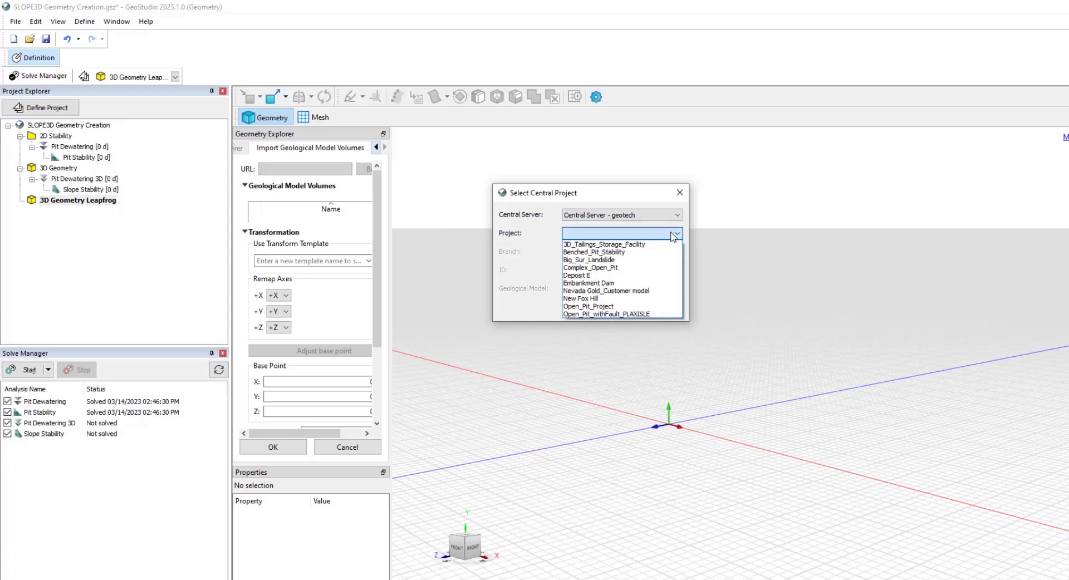
pyautogui.click(598, 300)
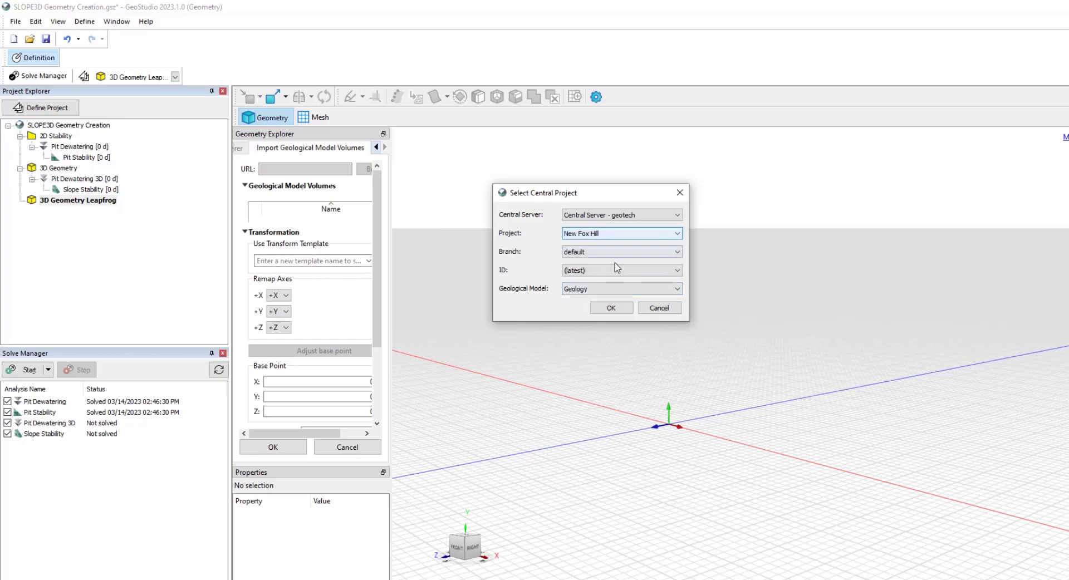
pyautogui.click(611, 308)
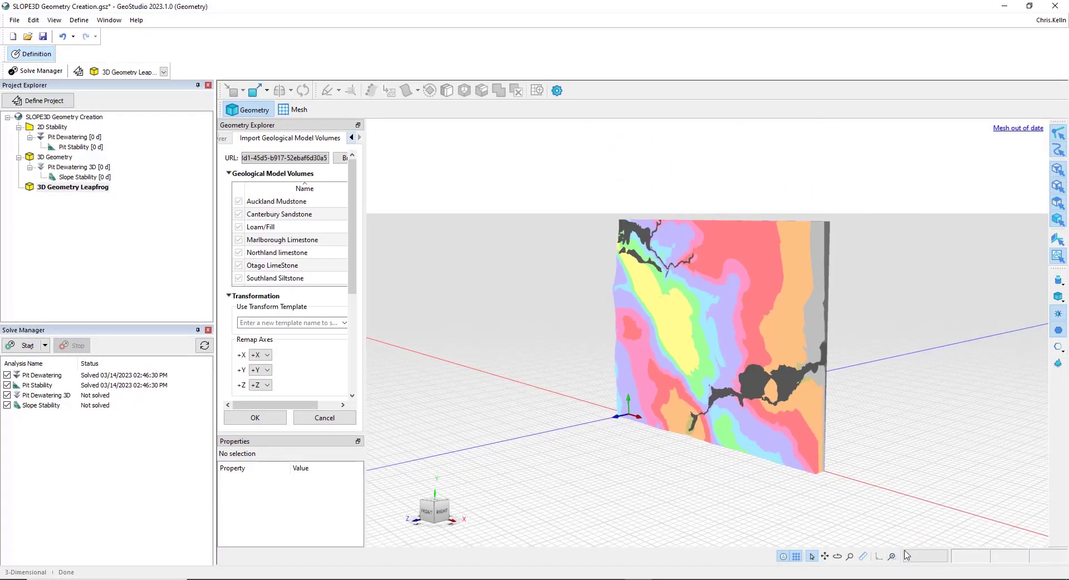
# Name a new transform template Geometry Demo for the imported geological model volumes.
pyautogui.scroll(-1, 354, 200)
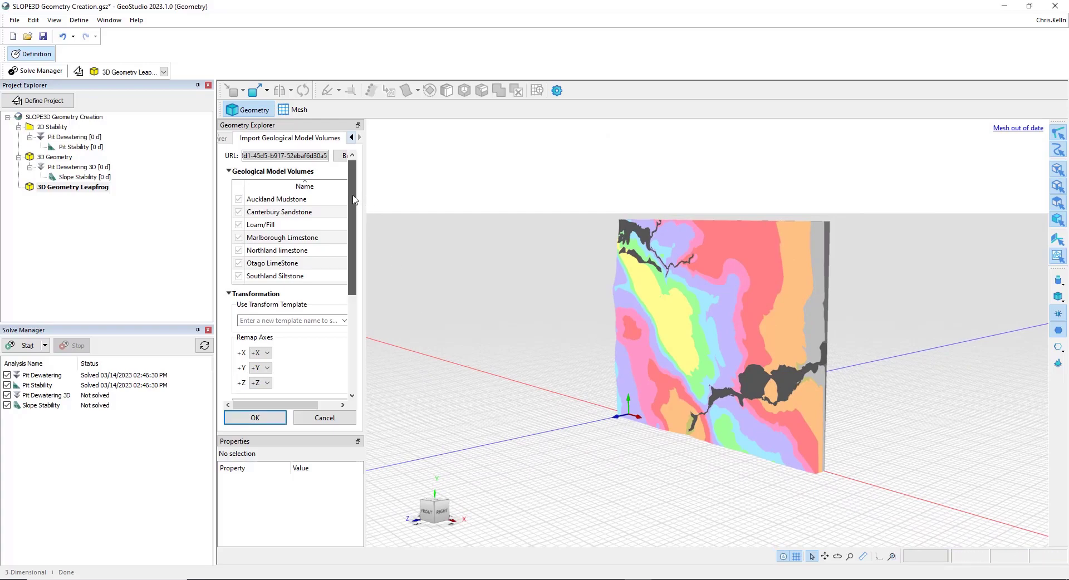
pyautogui.scroll(-1, 354, 200)
pyautogui.scroll(2, 354, 200)
pyautogui.moveTo(771, 496); pyautogui.dragTo(696, 501, button='middle')
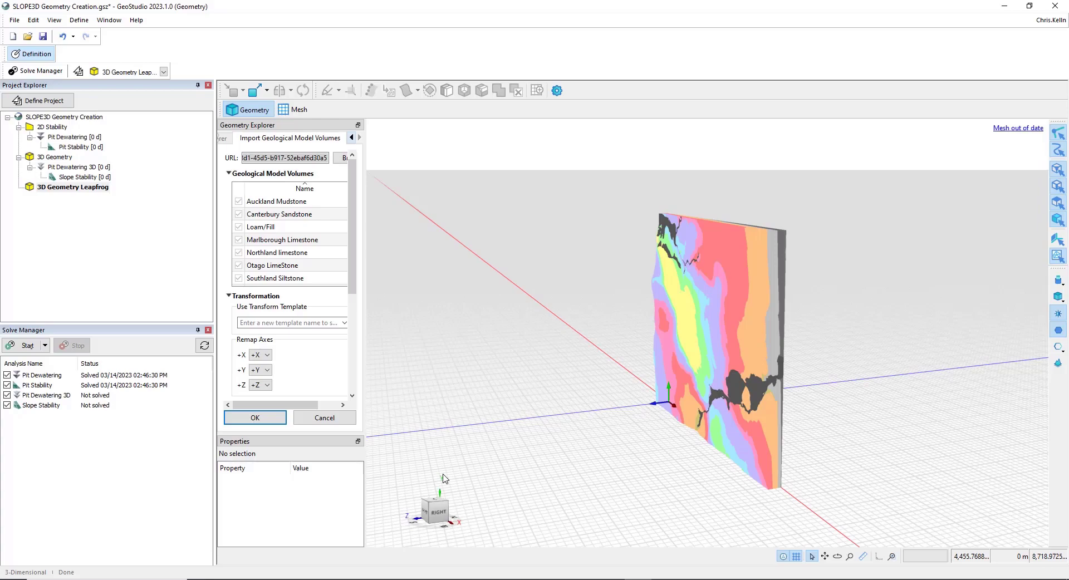
pyautogui.scroll(-2, 351, 263)
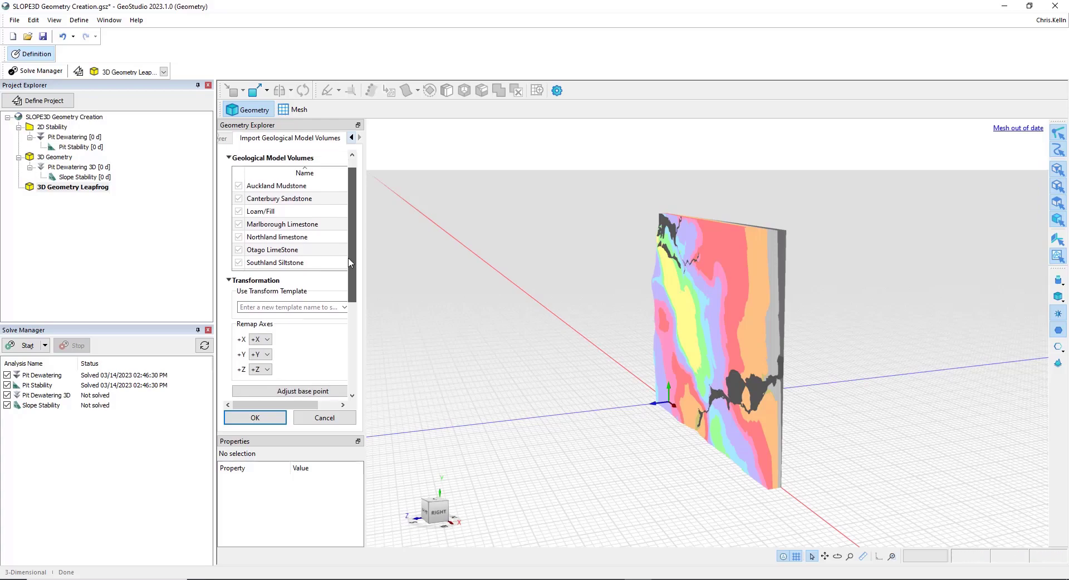
pyautogui.scroll(-1, 348, 267)
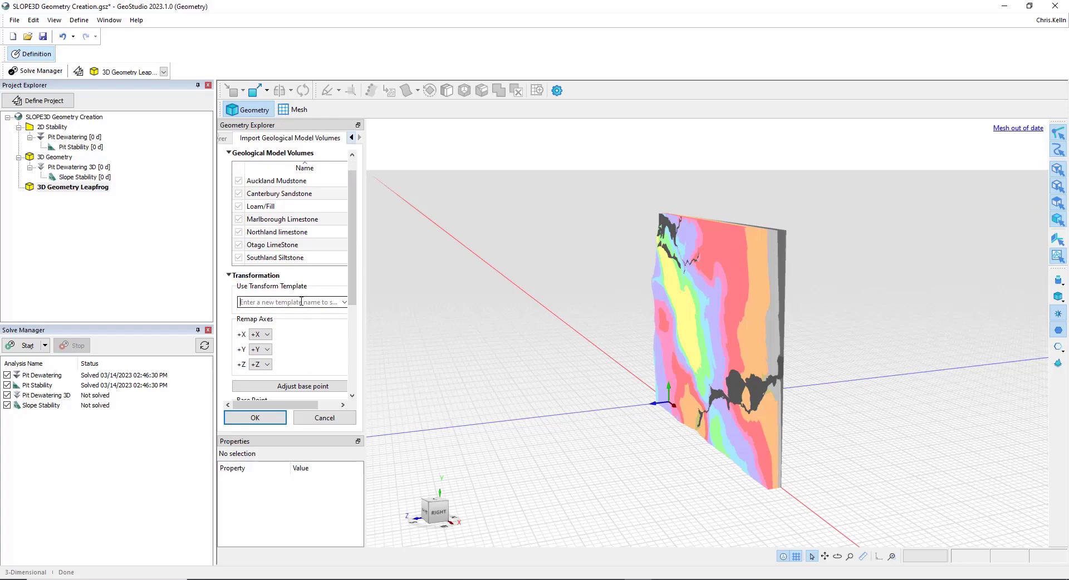
pyautogui.click(301, 302)
pyautogui.write('Geometry Dem')
pyautogui.write('ometry Demo')
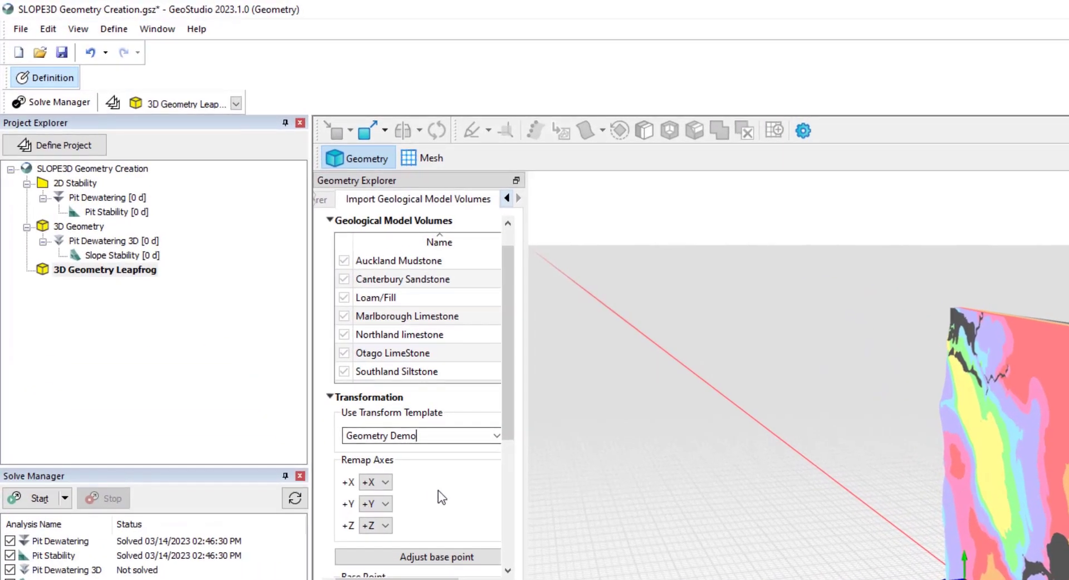
# Remap the import's +Z axis to +Y and its +Y axis to -Z, and adjust the base point.
pyautogui.scroll(-2, 506, 434)
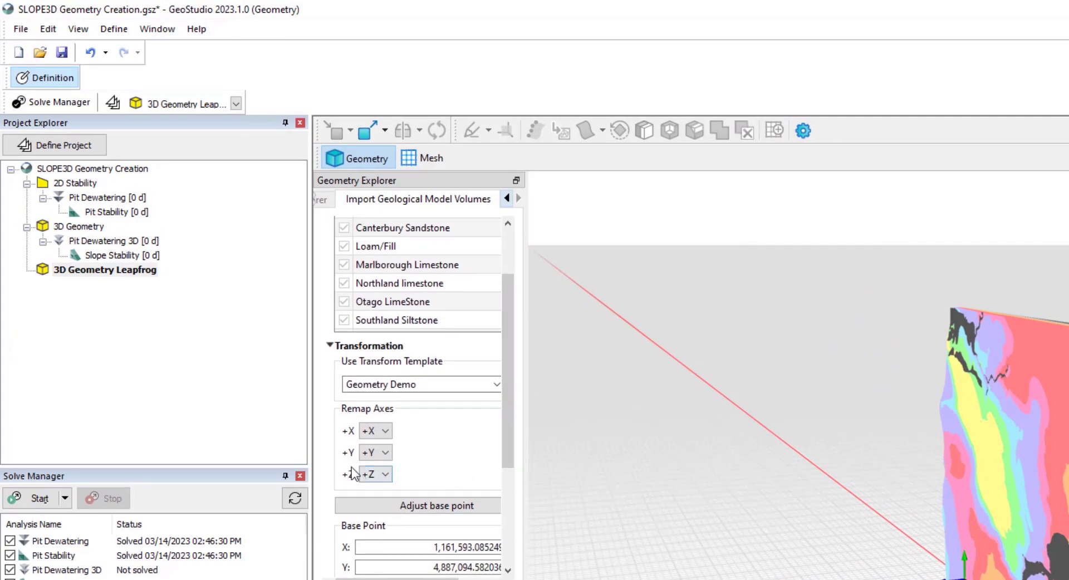
pyautogui.click(389, 475)
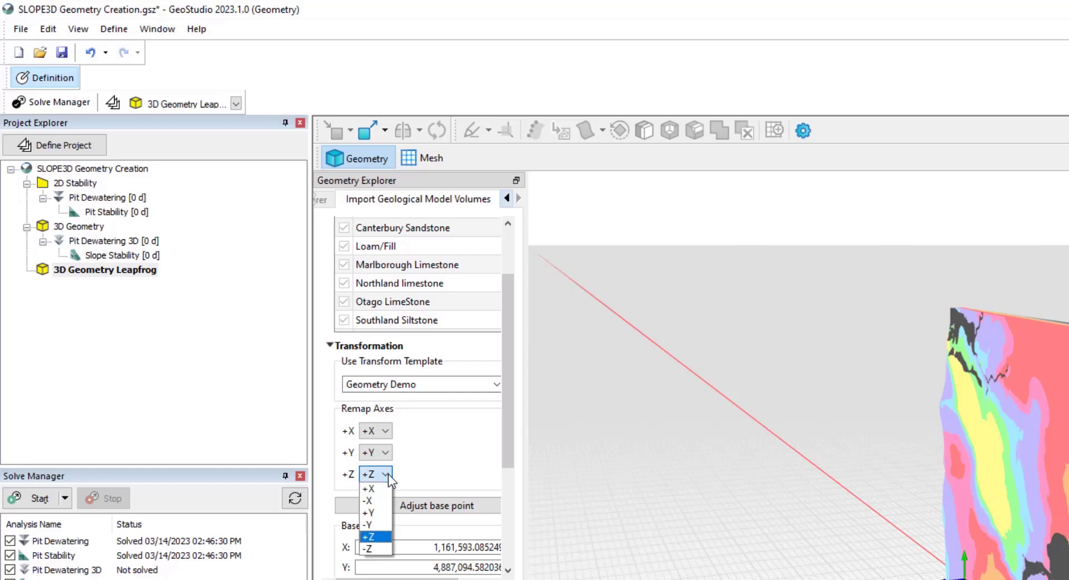
pyautogui.click(381, 512)
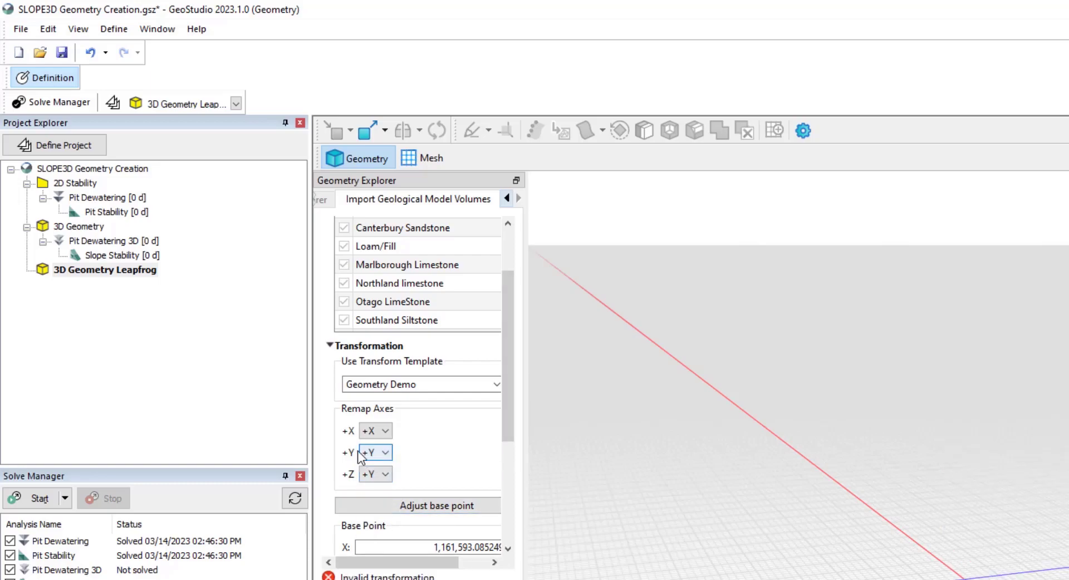
pyautogui.click(389, 453)
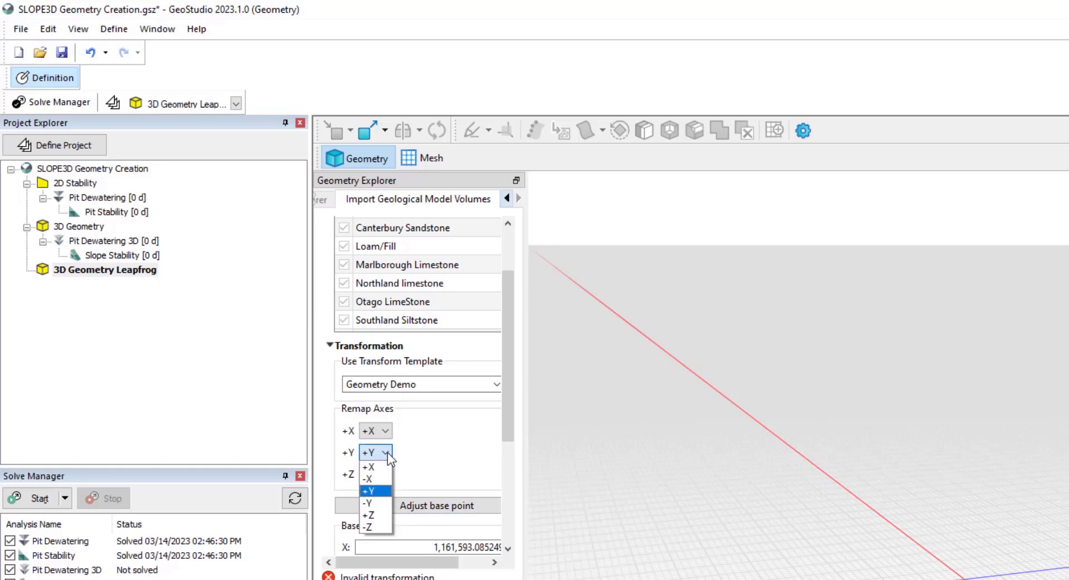
pyautogui.click(374, 526)
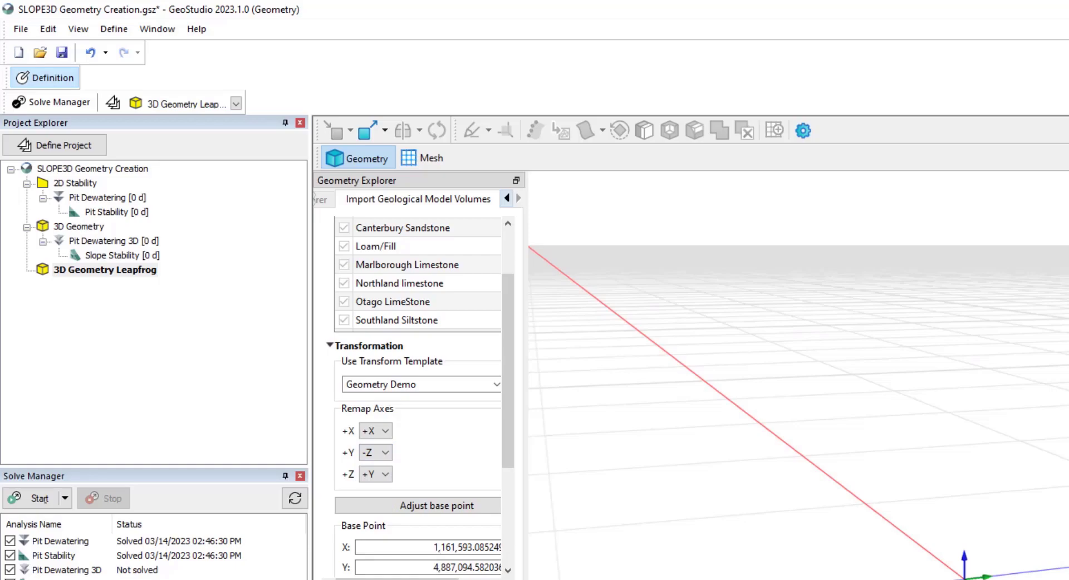
pyautogui.click(432, 505)
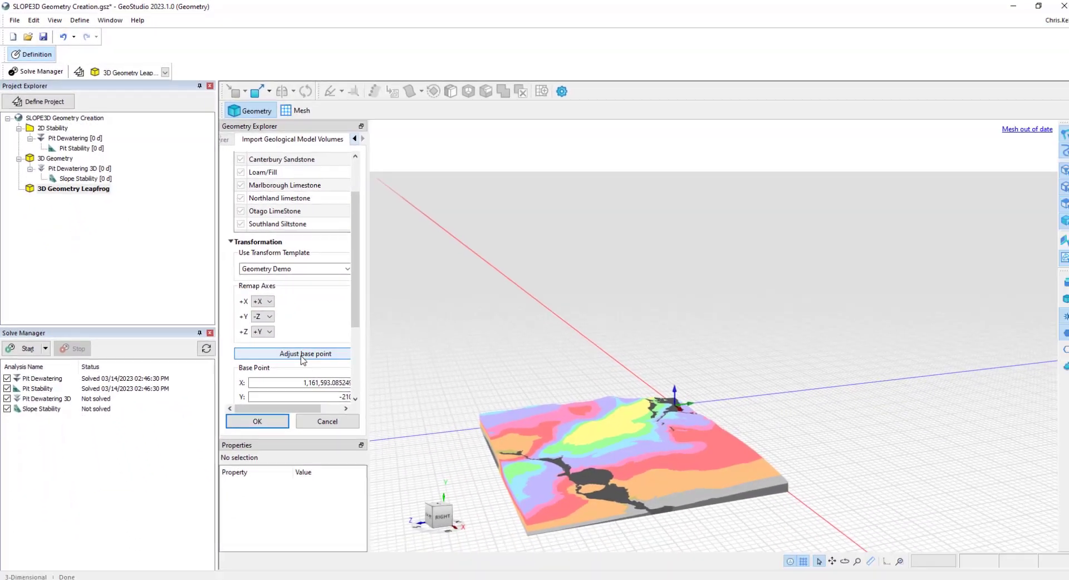
# Check the reoriented model from the top view, then accept the volume import and save the transformation as Geometry Demo.
pyautogui.moveTo(440, 462); pyautogui.dragTo(539, 416, button='middle')
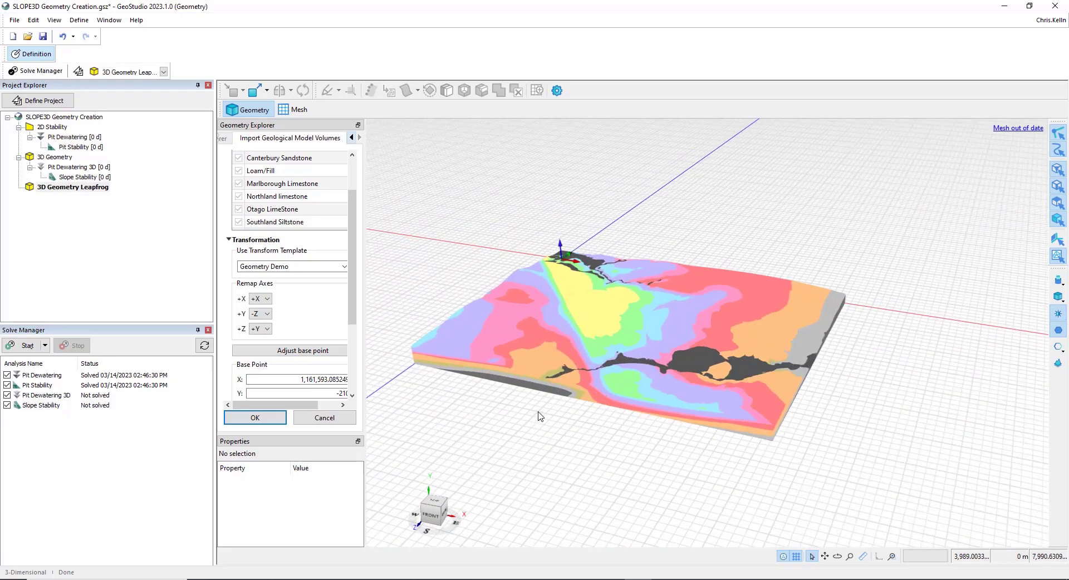
pyautogui.click(433, 502)
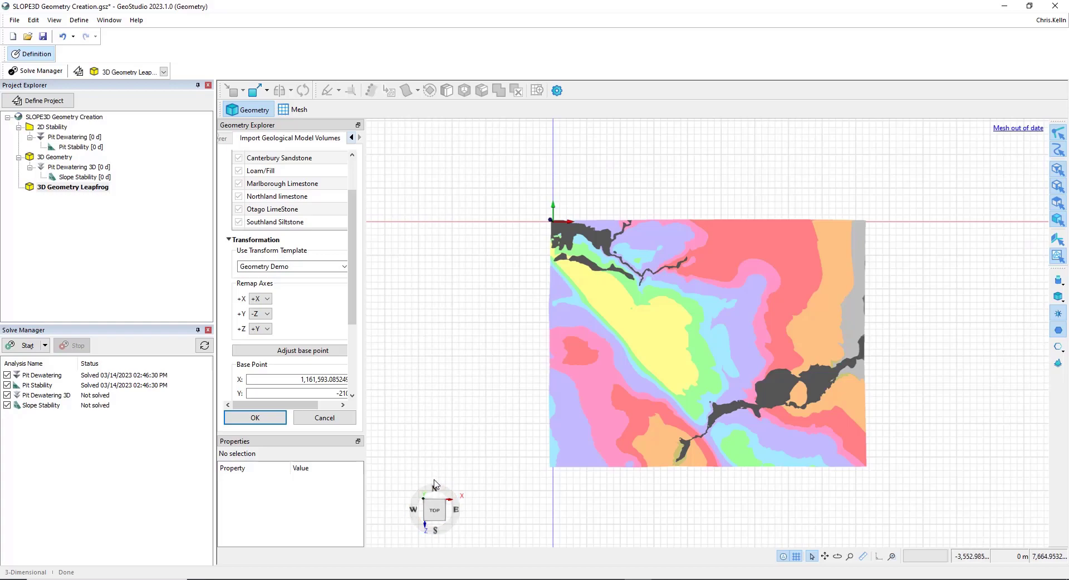
pyautogui.click(257, 419)
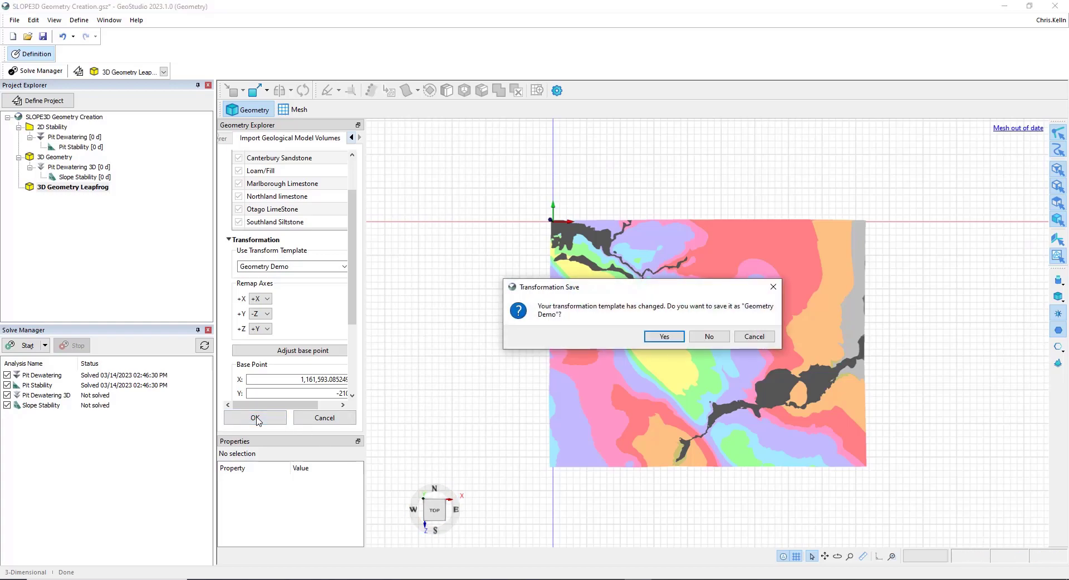
pyautogui.click(665, 337)
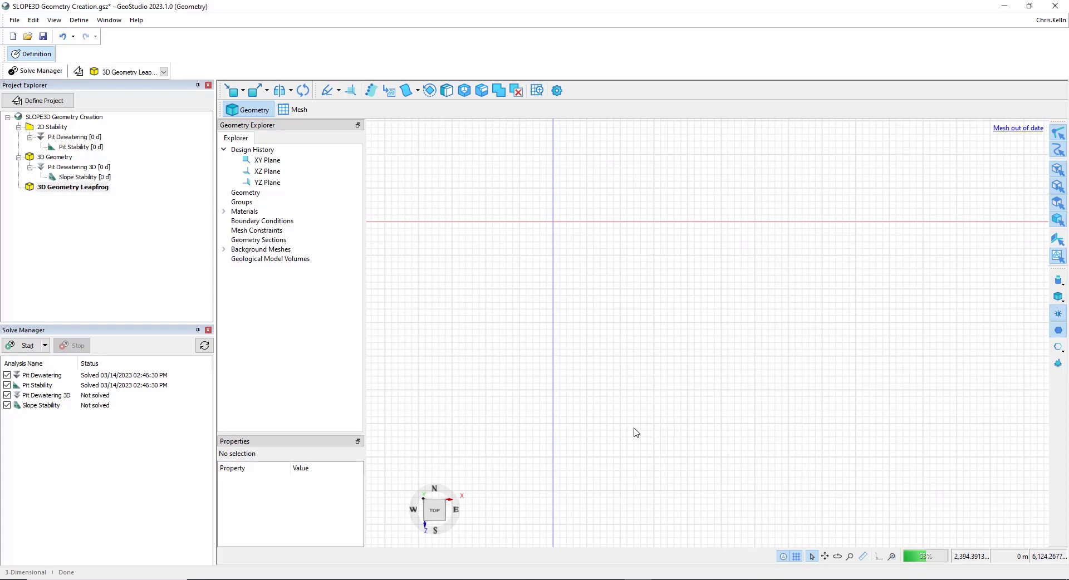
# Inspect the imported geological model volumes in the 3D model one by one, from Auckland Mudstone through Southland Siltstone.
pyautogui.moveTo(636, 433); pyautogui.dragTo(568, 303, button='middle')
pyautogui.moveTo(517, 413); pyautogui.dragTo(431, 423, button='middle')
pyautogui.scroll(5, 568, 406)
pyautogui.scroll(2, 568, 406)
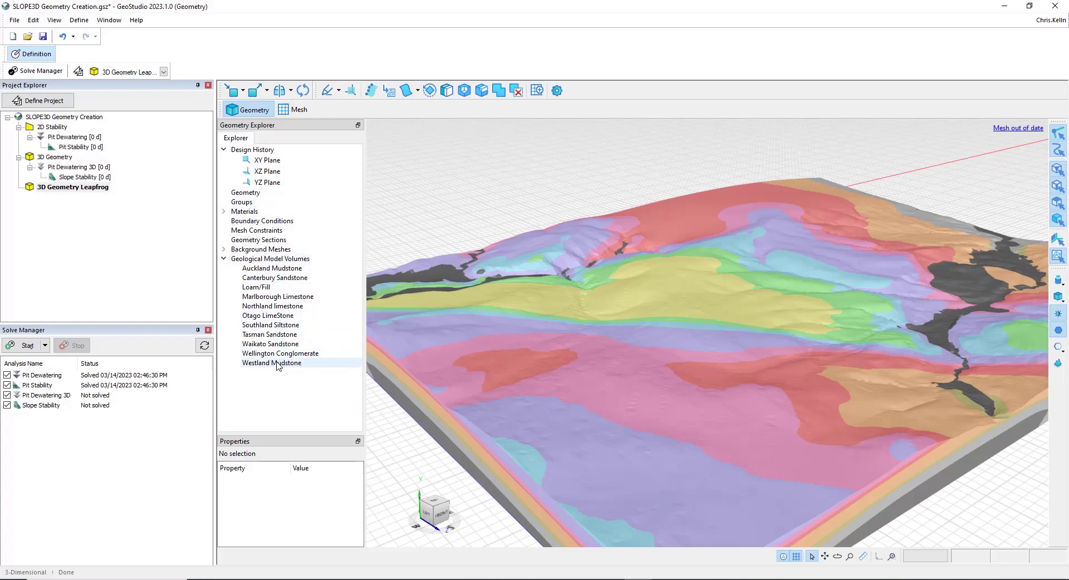
pyautogui.click(275, 269)
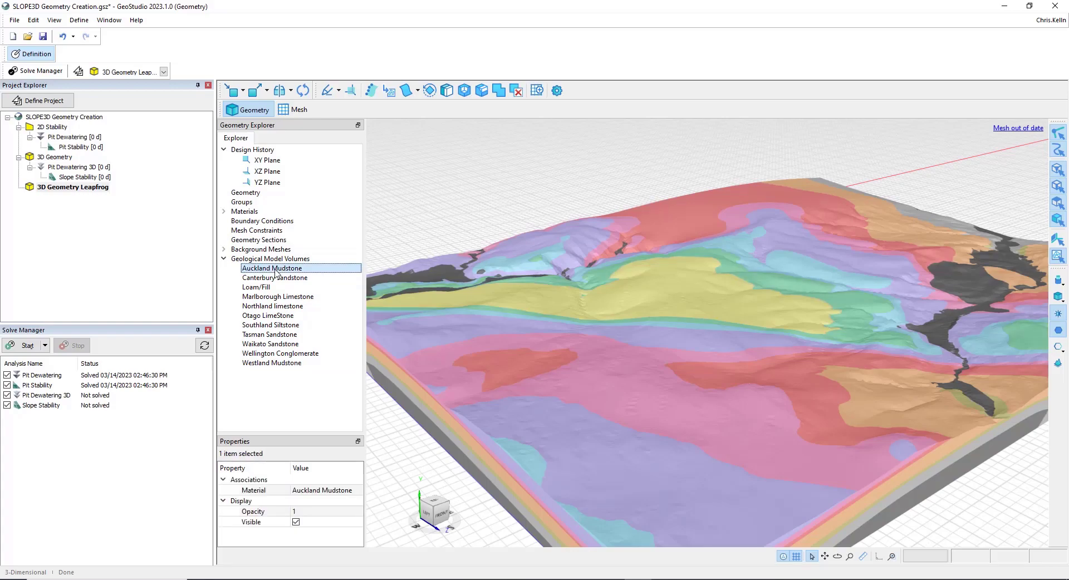
pyautogui.click(275, 278)
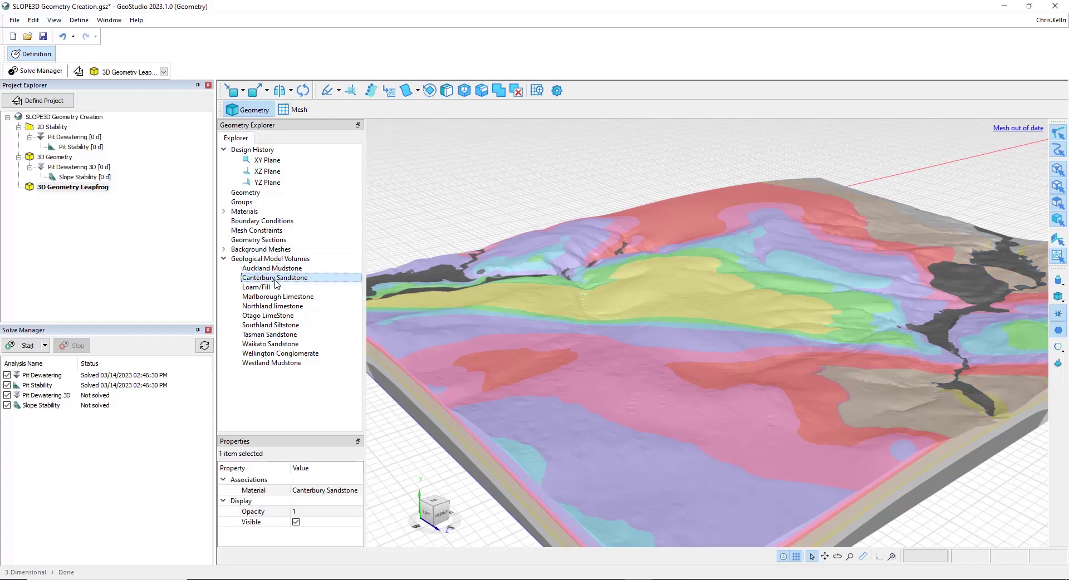
pyautogui.click(272, 287)
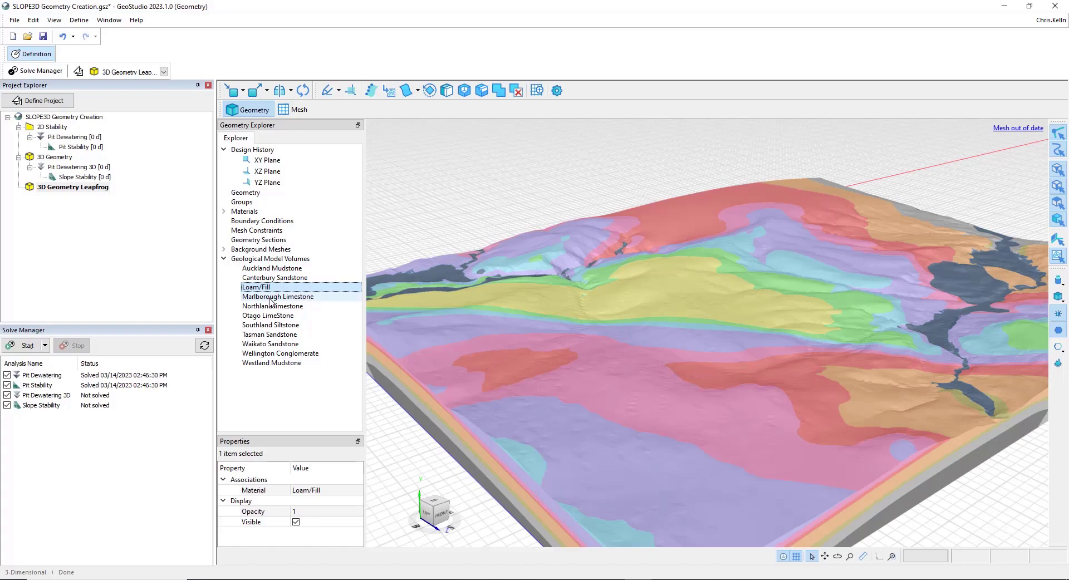
pyautogui.click(272, 299)
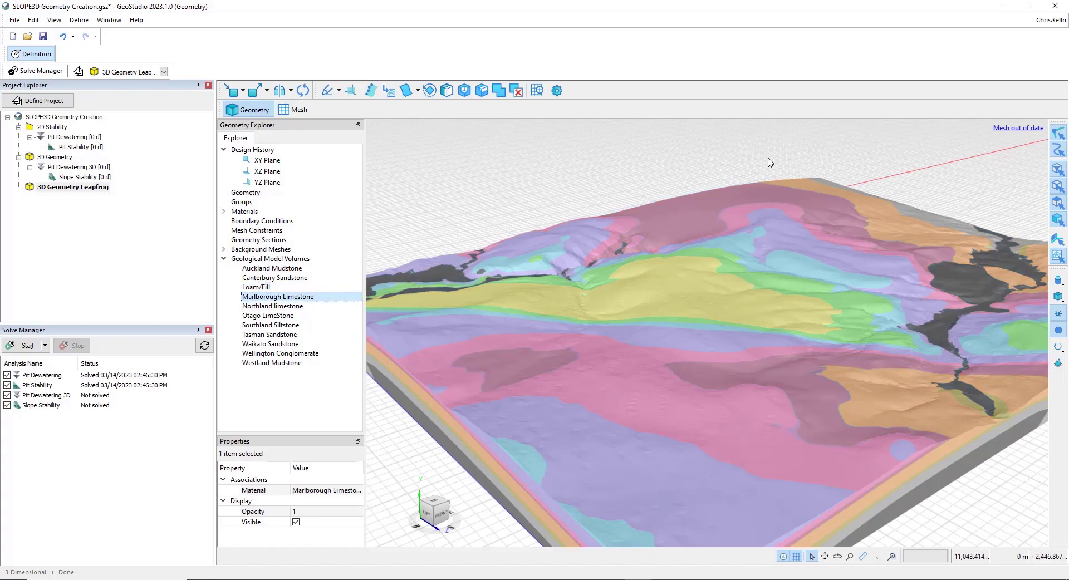
pyautogui.click(294, 306)
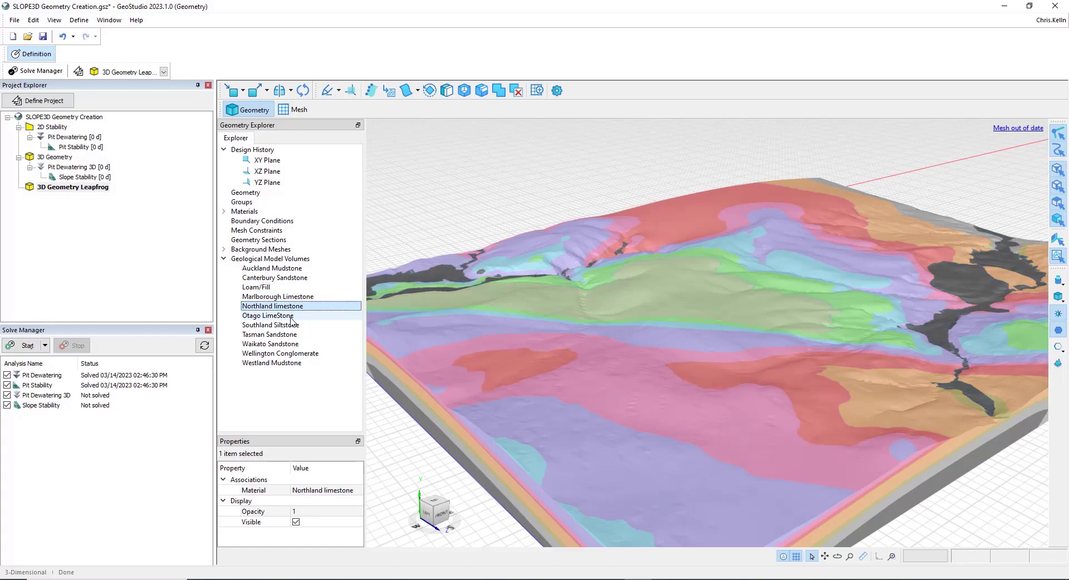
pyautogui.click(291, 316)
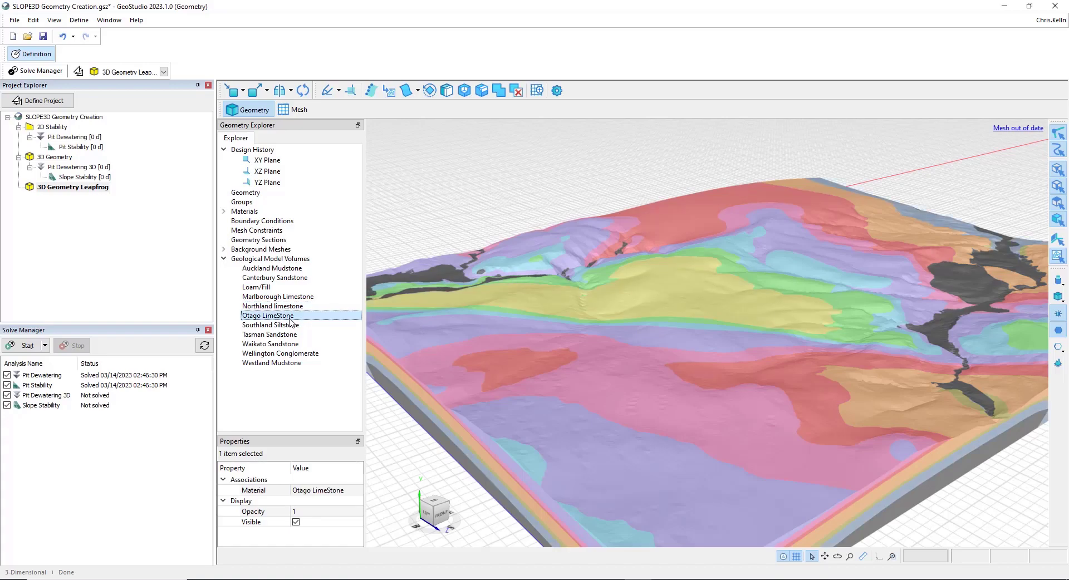
pyautogui.click(260, 326)
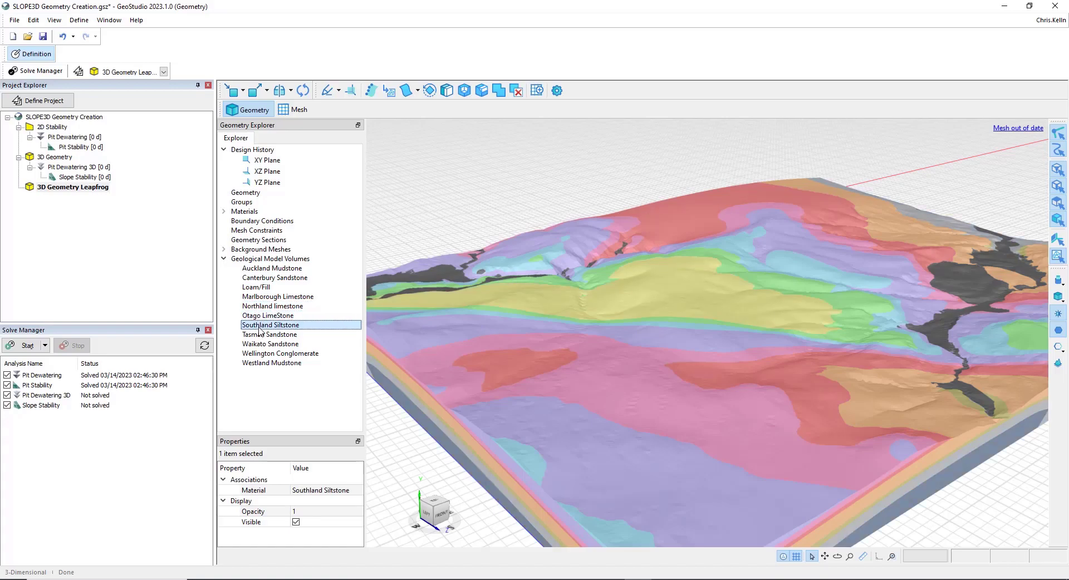
pyautogui.moveTo(420, 448); pyautogui.dragTo(432, 444, button='middle')
# Add a SLOPE3D Limit Equilibrium analysis under the 3D Geometry Leapfrog geometry in the project definition.
pyautogui.click(48, 103)
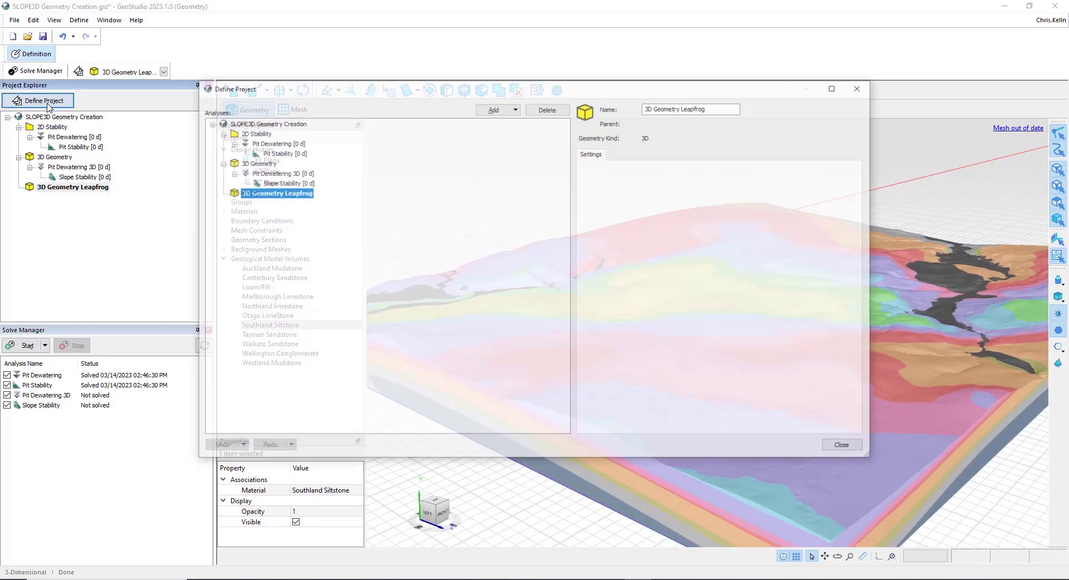
pyautogui.click(498, 109)
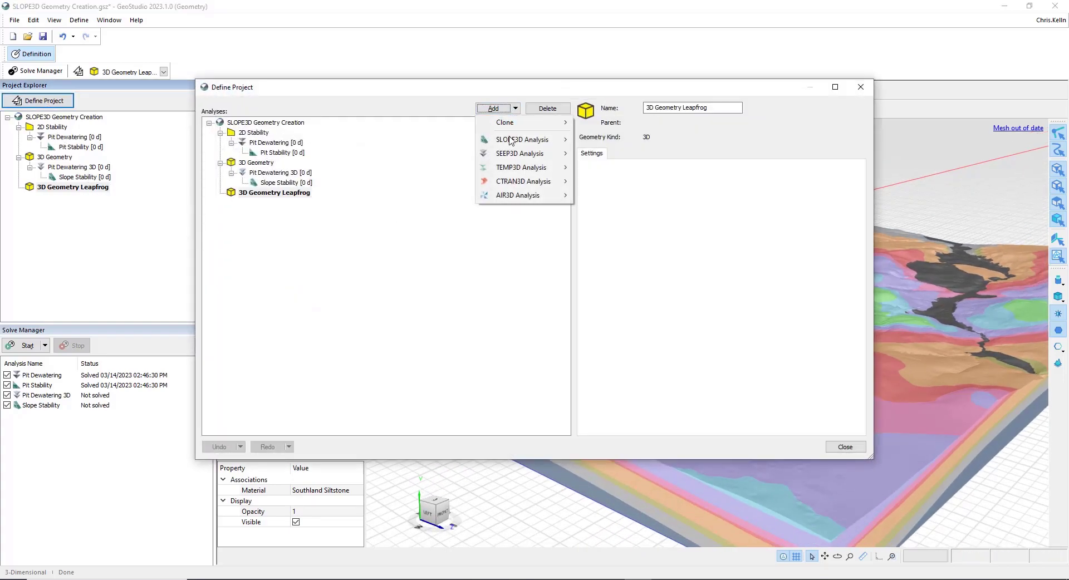
pyautogui.moveTo(529, 140)
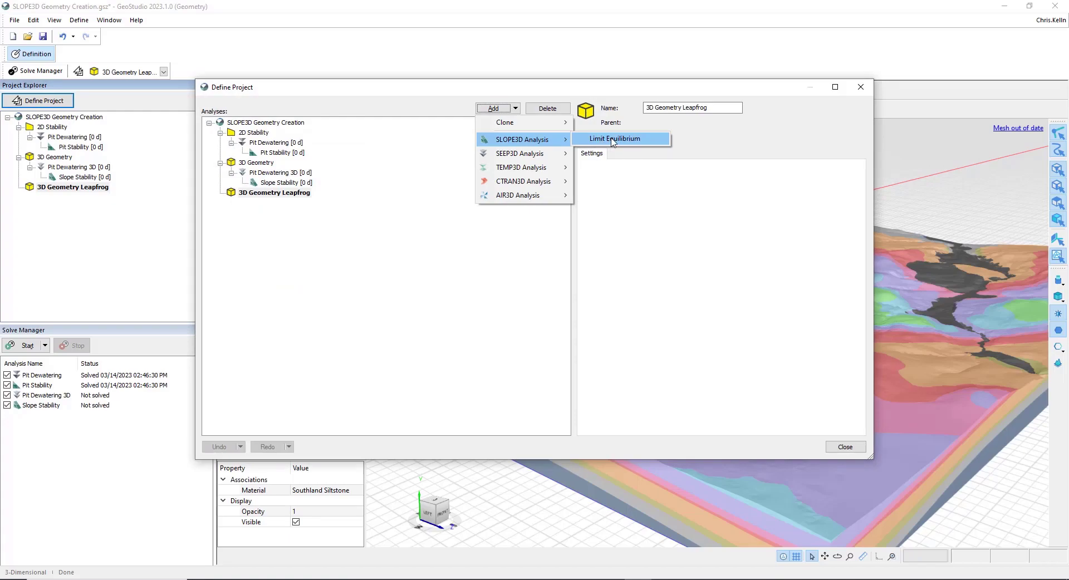